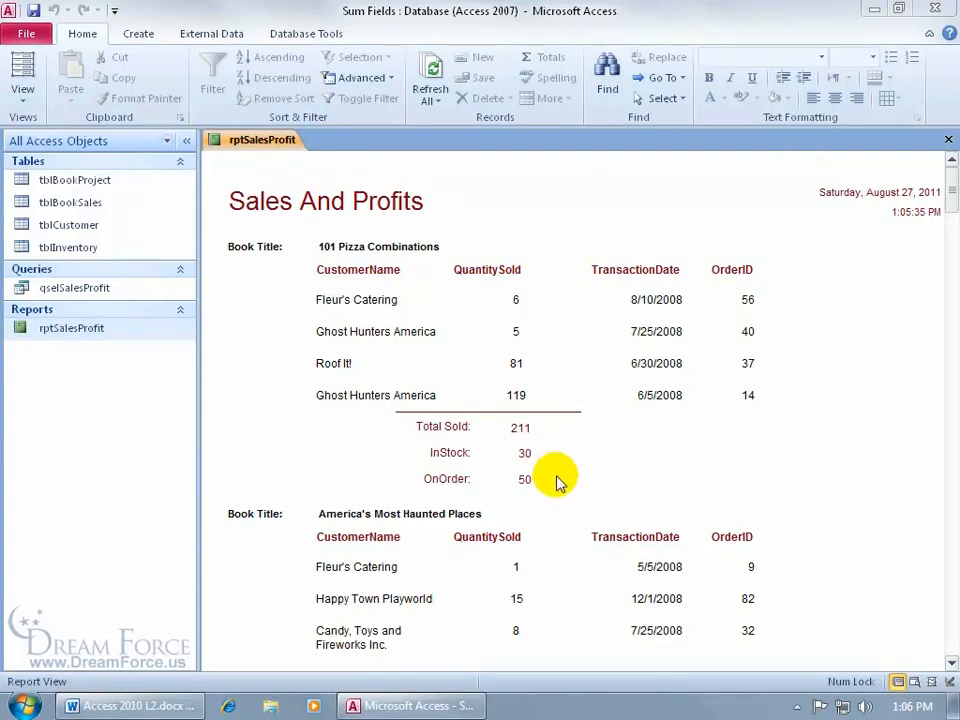
Show the rptSalesProfit report in Design View and add a text box to the BookTitle Footer at the 5-inch mark
right_click(595, 457)
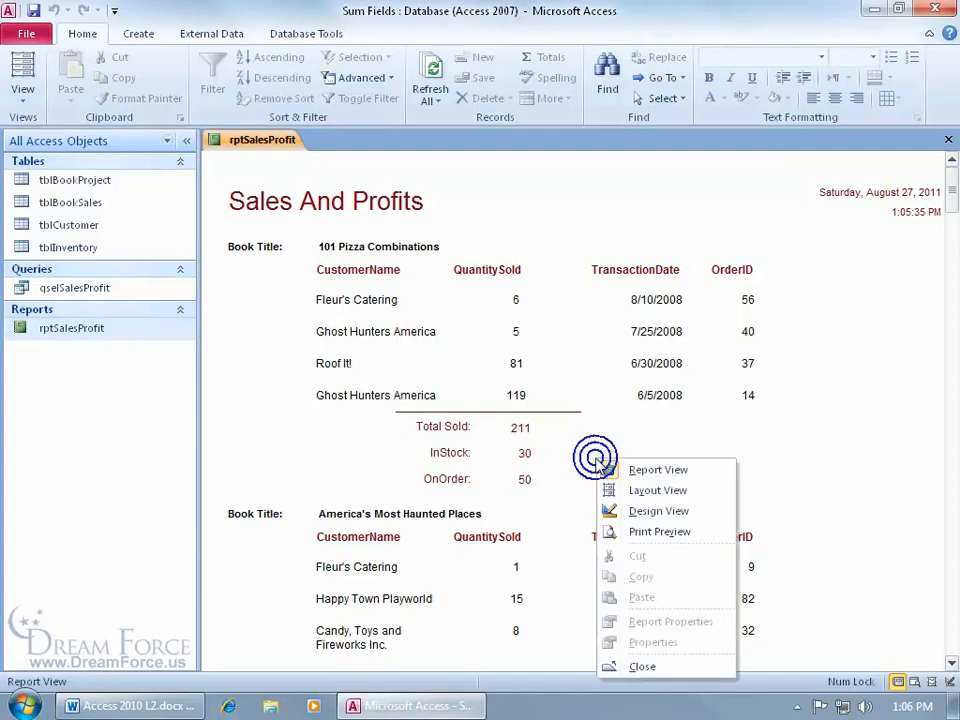
left_click(623, 512)
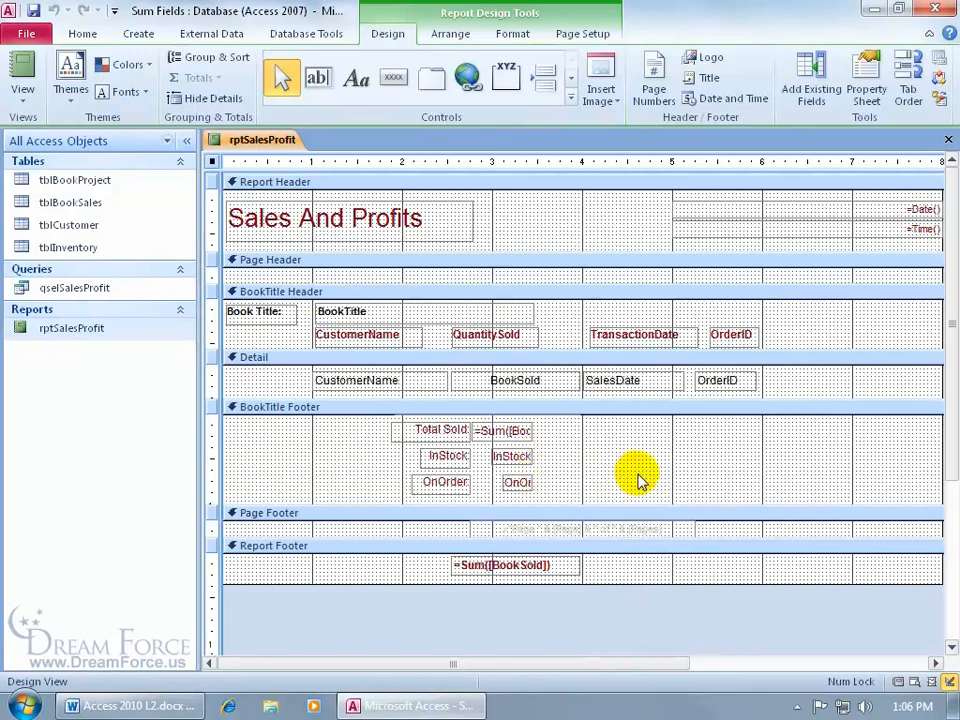
left_click(318, 79)
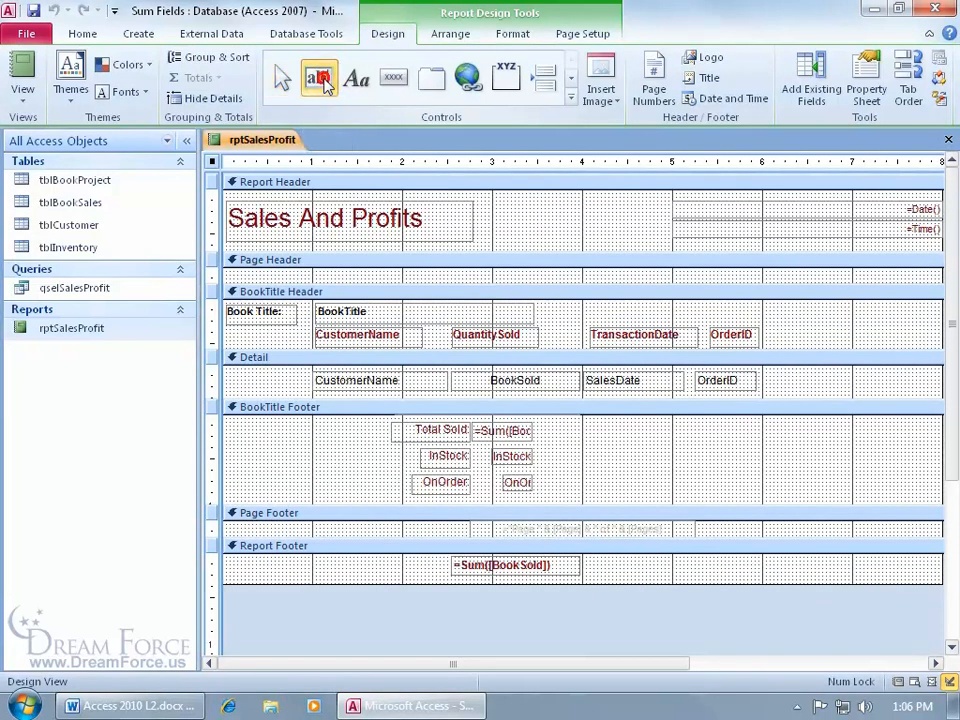
left_click(671, 438)
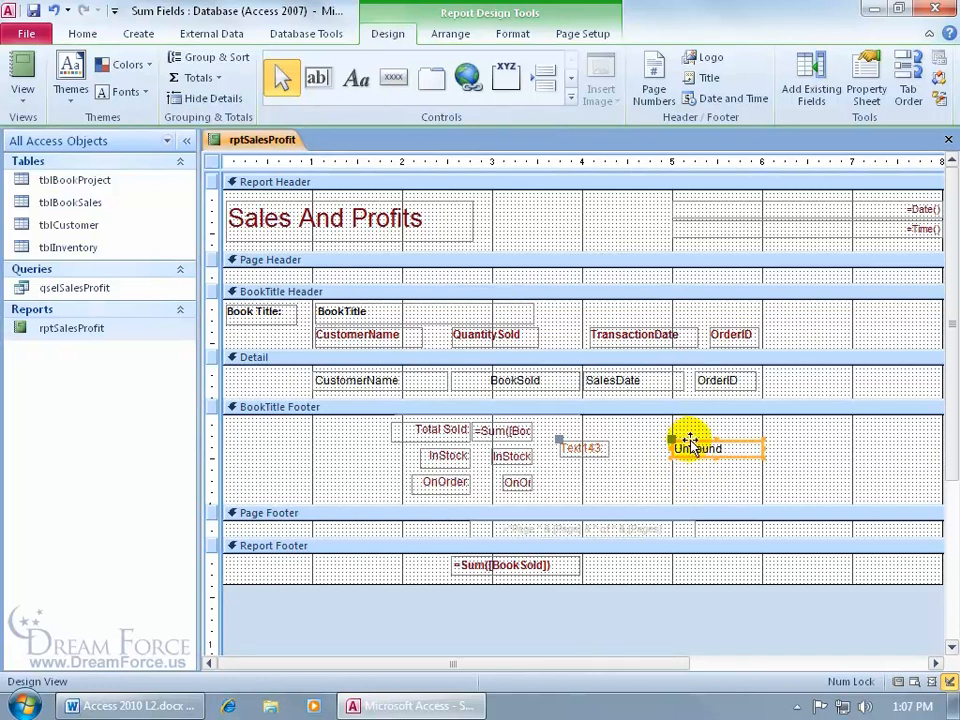
Name the new unbound text box TBttlInvtory in its properties
double_click(690, 443)
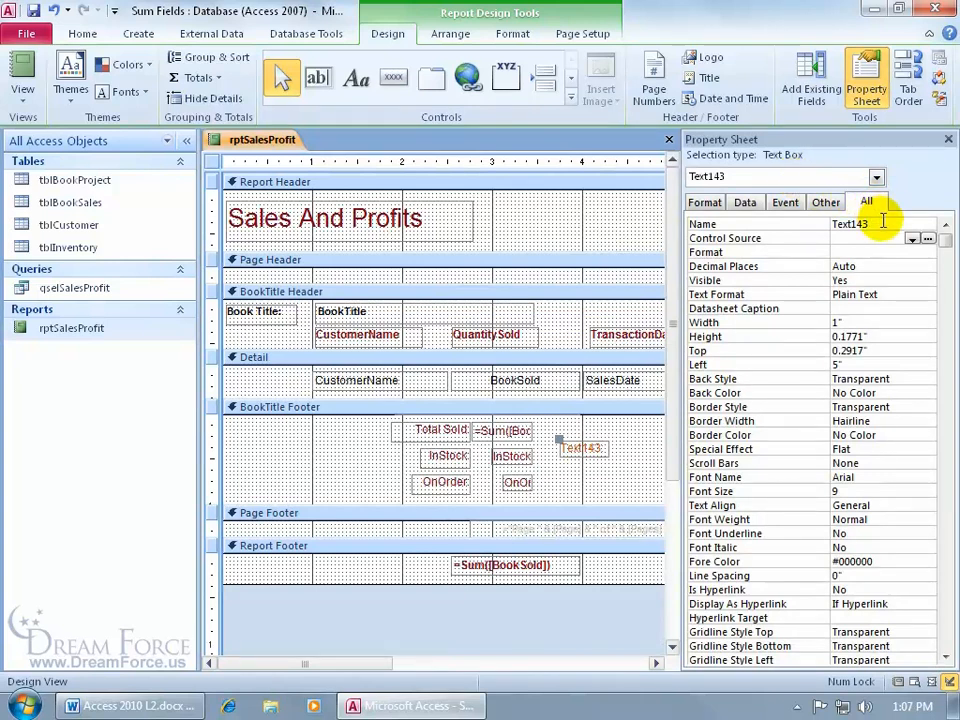
left_click(775, 222)
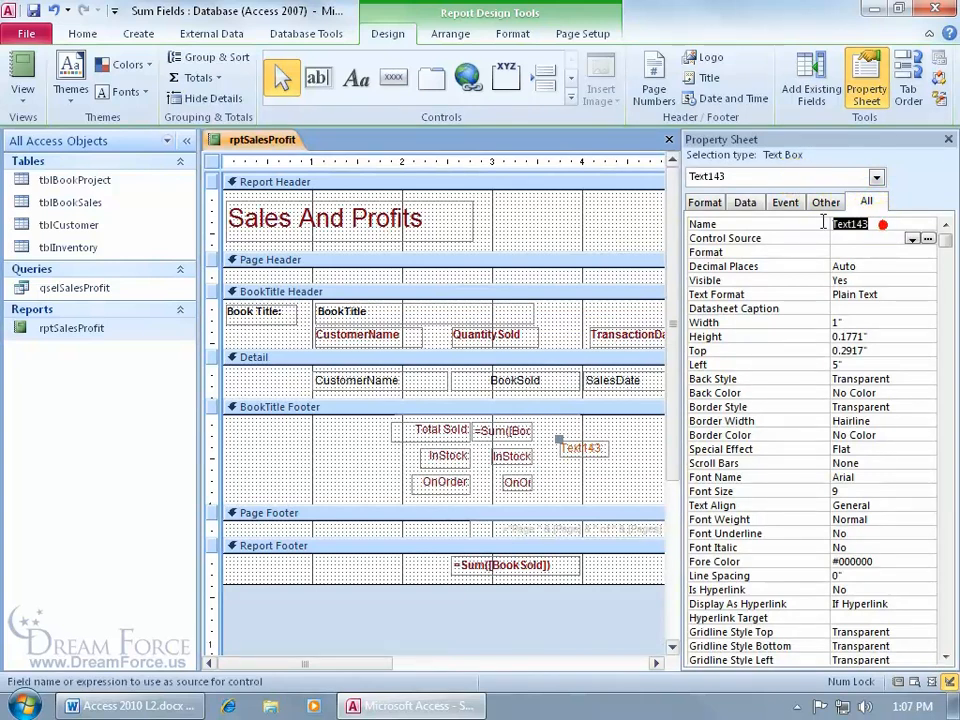
key("Delete")
type("TBtt")
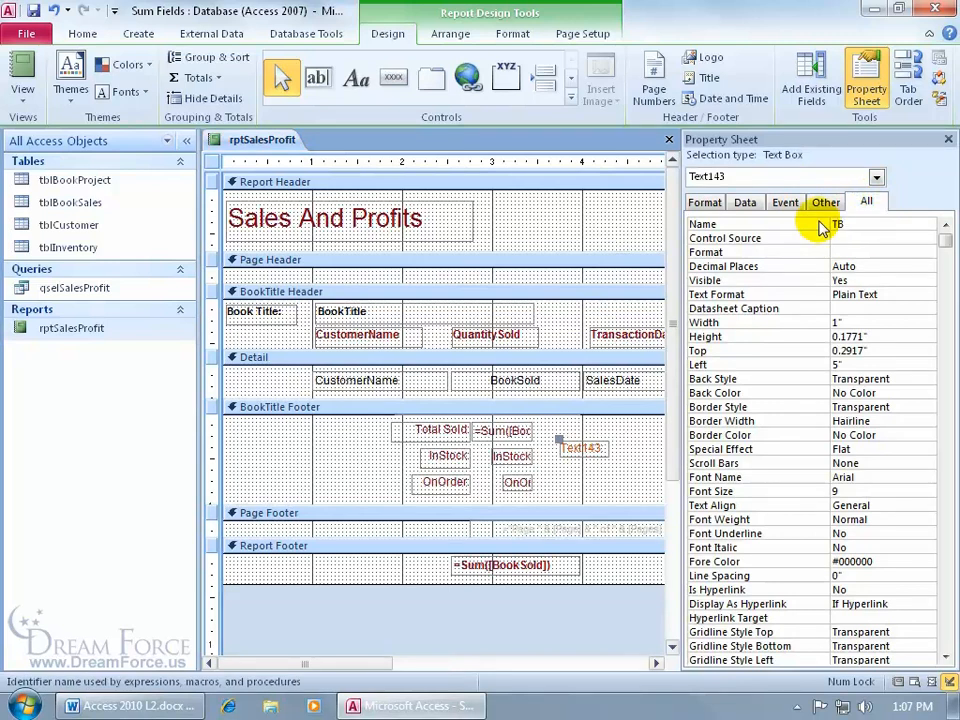
type("lInvtory")
Set the new text box's control source to =[instock]+[onorder] and close its properties
left_click(840, 238)
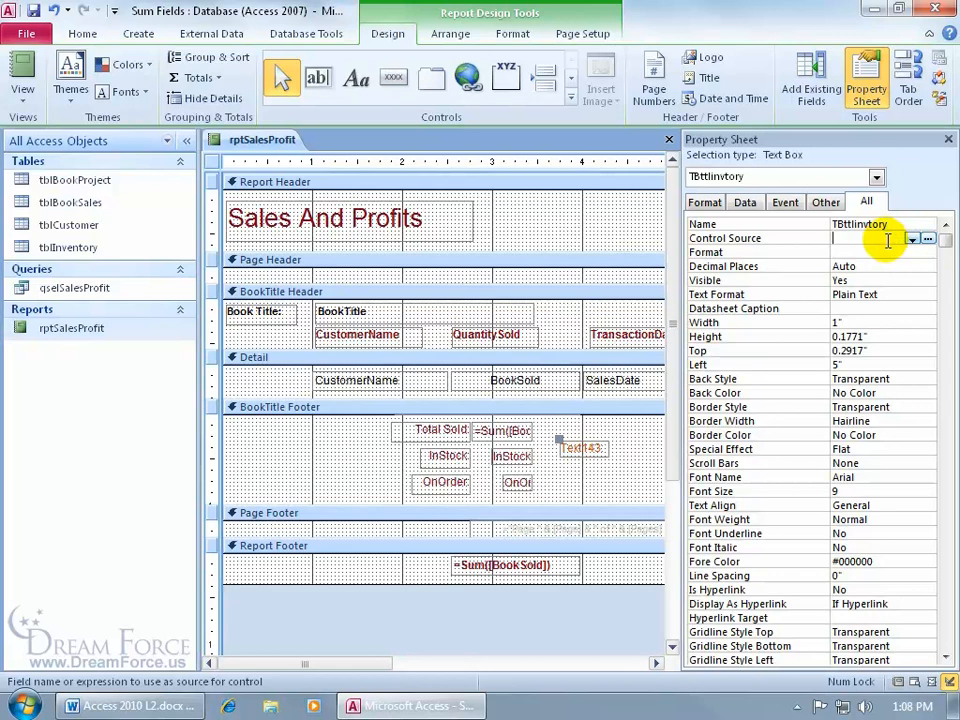
key("shift+F2")
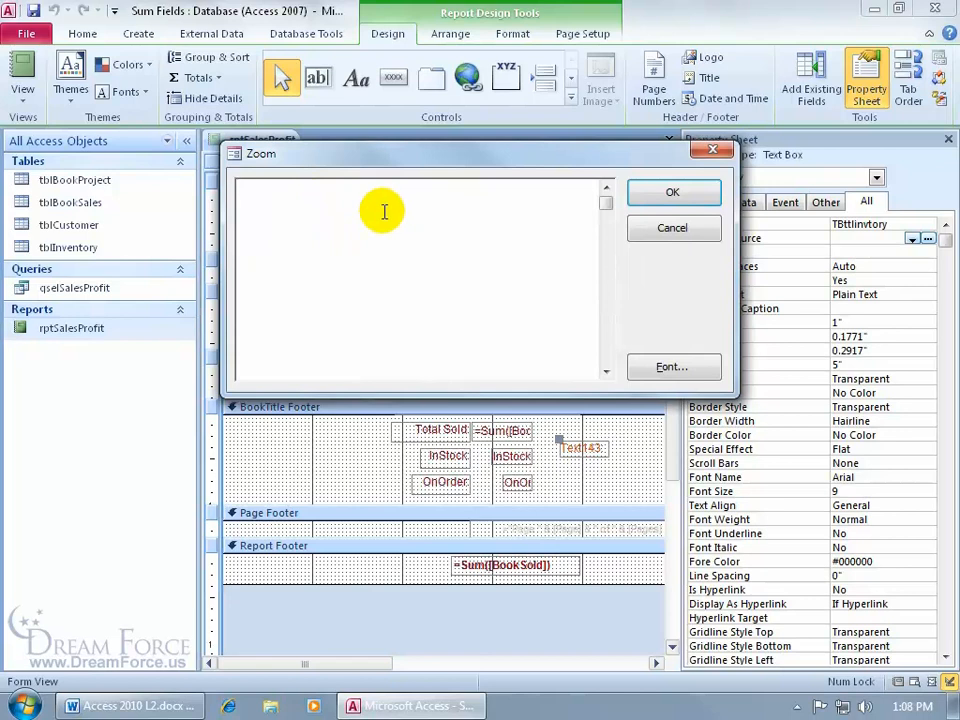
type("=[instock]")
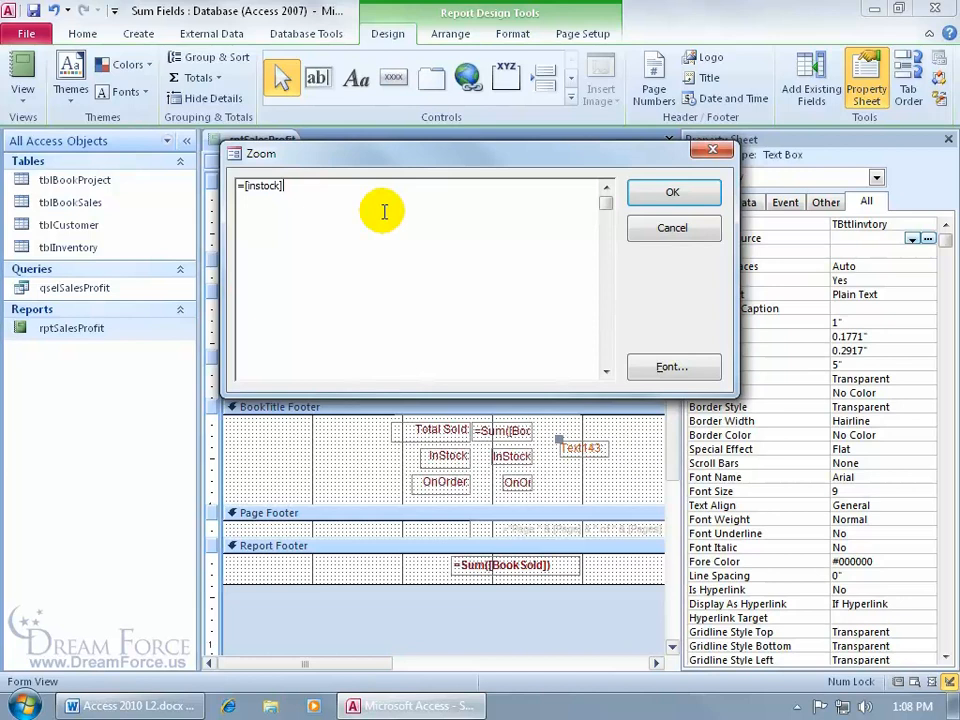
type(" +[onorder]")
left_click(645, 196)
key("Return")
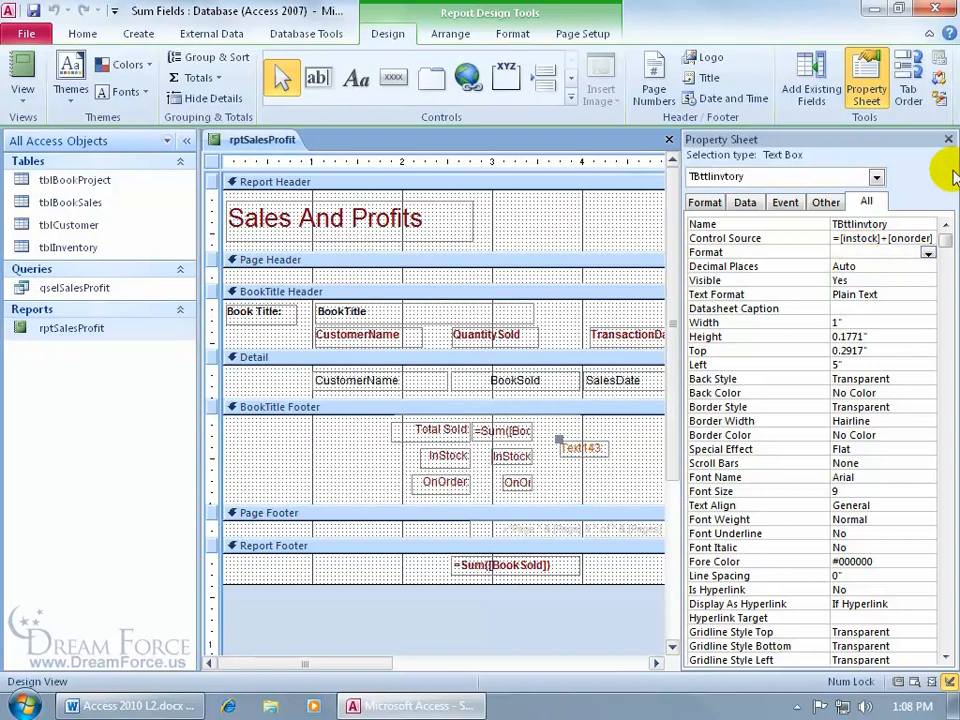
left_click(947, 139)
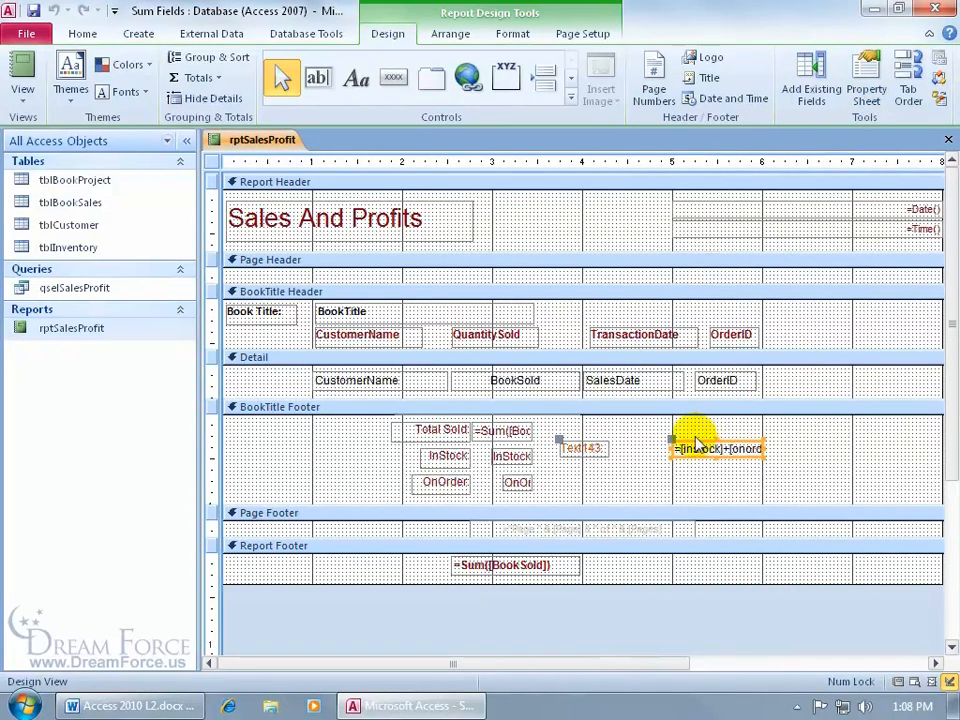
Change the new text box's label caption to "Total Inventory:"
left_click(593, 450)
left_click(593, 448)
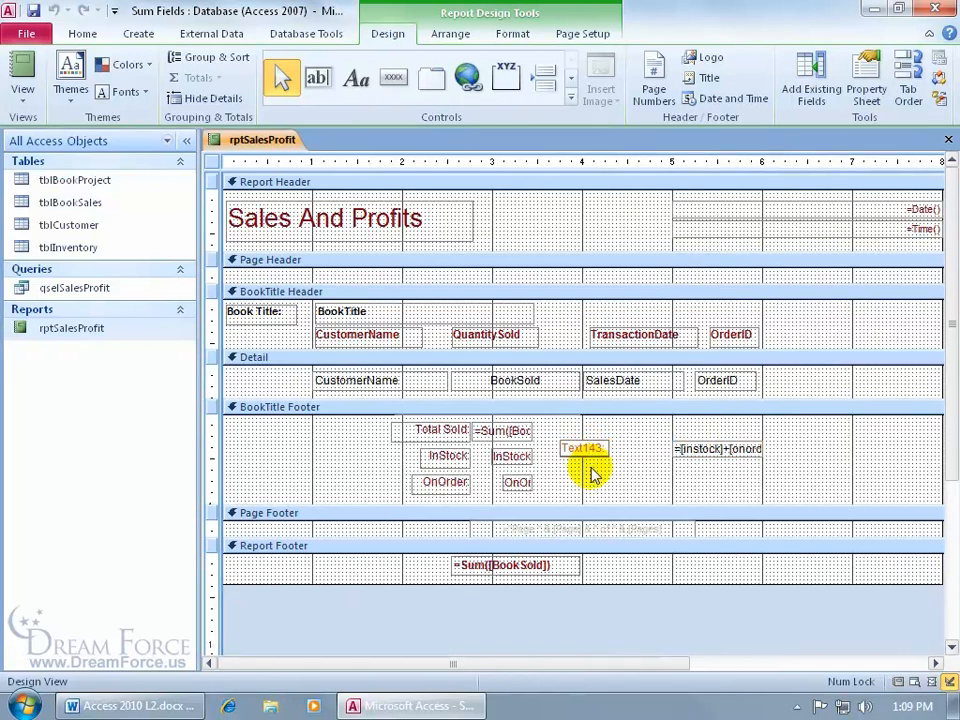
double_click(596, 447)
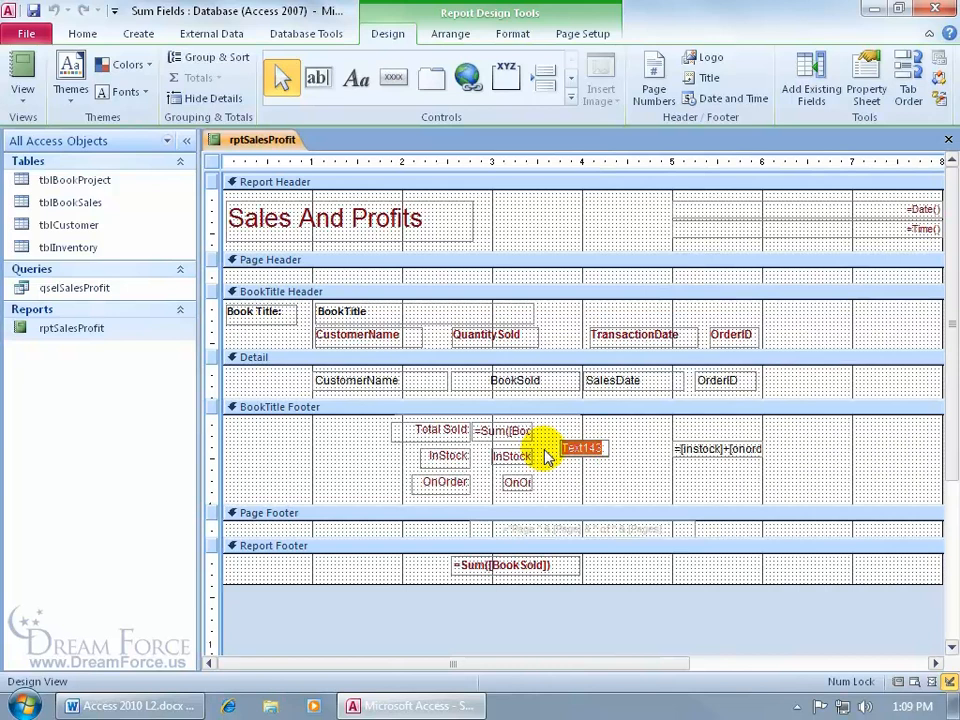
type("Total Inventory:")
key("Return")
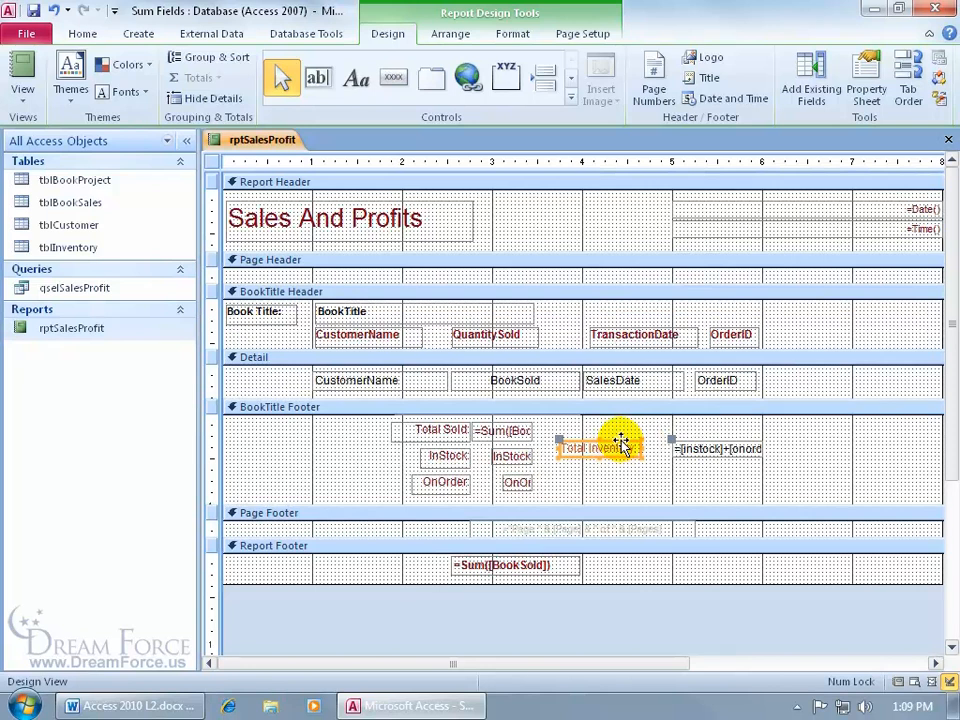
Move the Total Inventory label and its text box down to the OnOrder row and align the tops of all four controls
left_click_drag(621, 444, 620, 478)
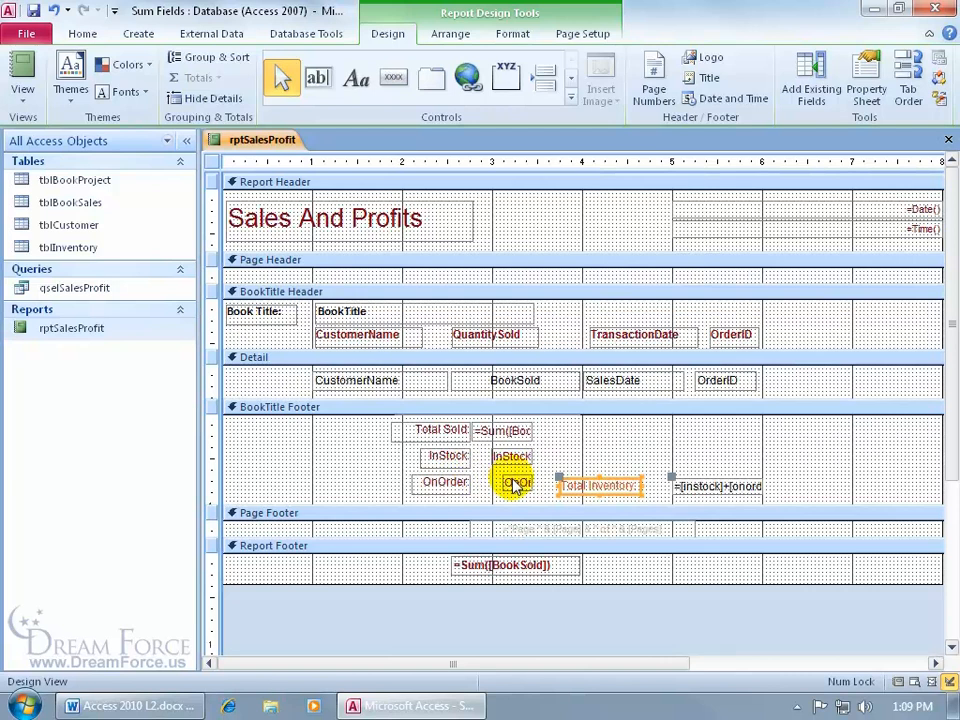
left_click(447, 482)
left_click(516, 482, "shift")
left_click(590, 485, "shift")
left_click(695, 486, "shift")
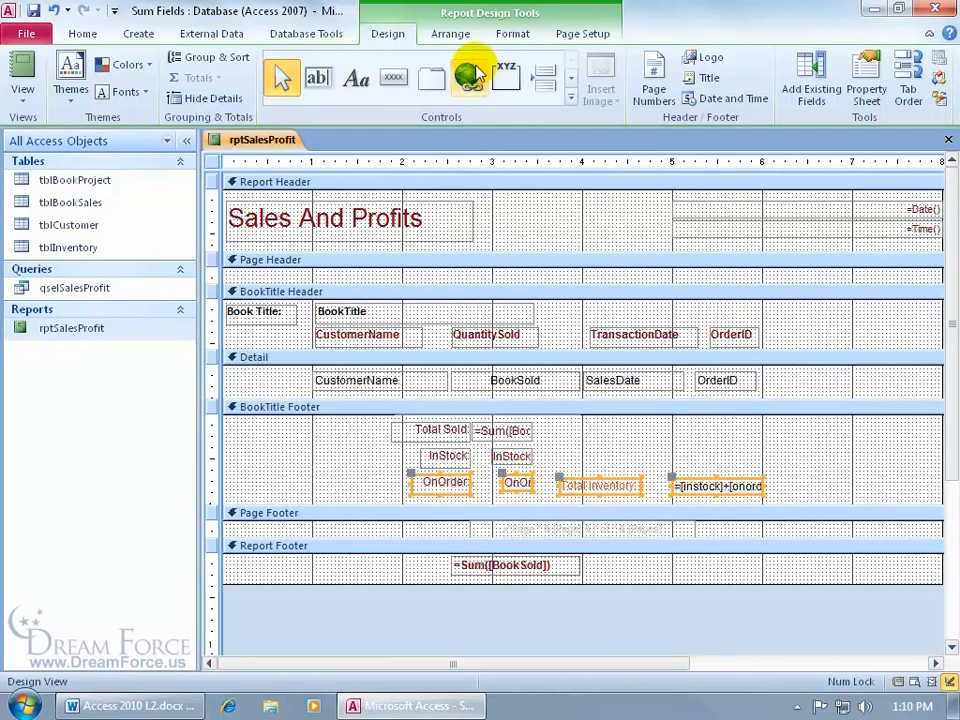
left_click(450, 34)
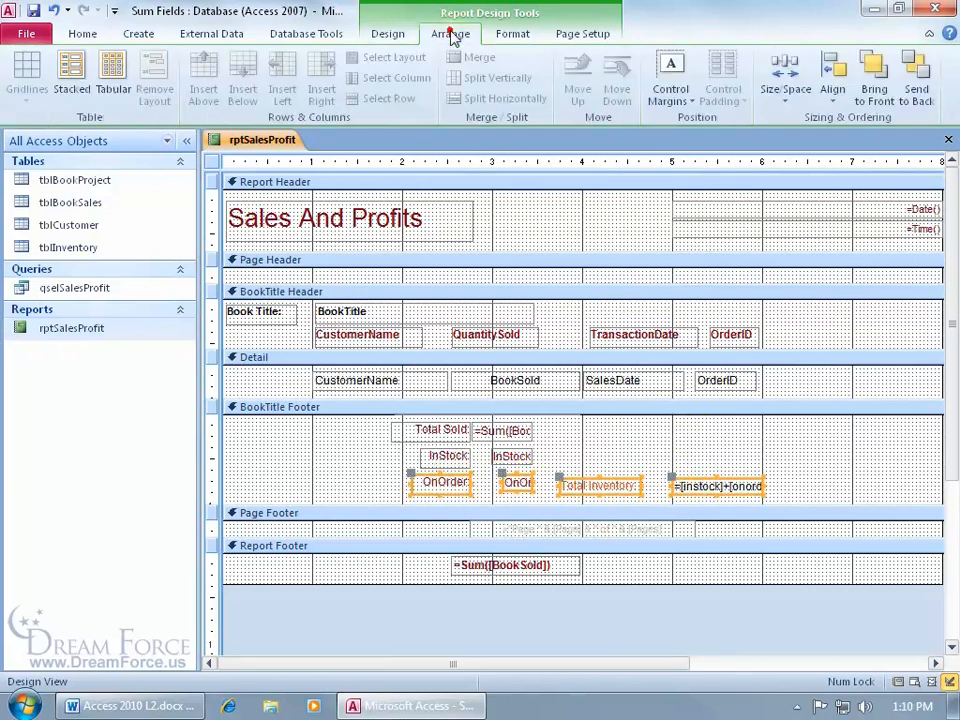
left_click(834, 100)
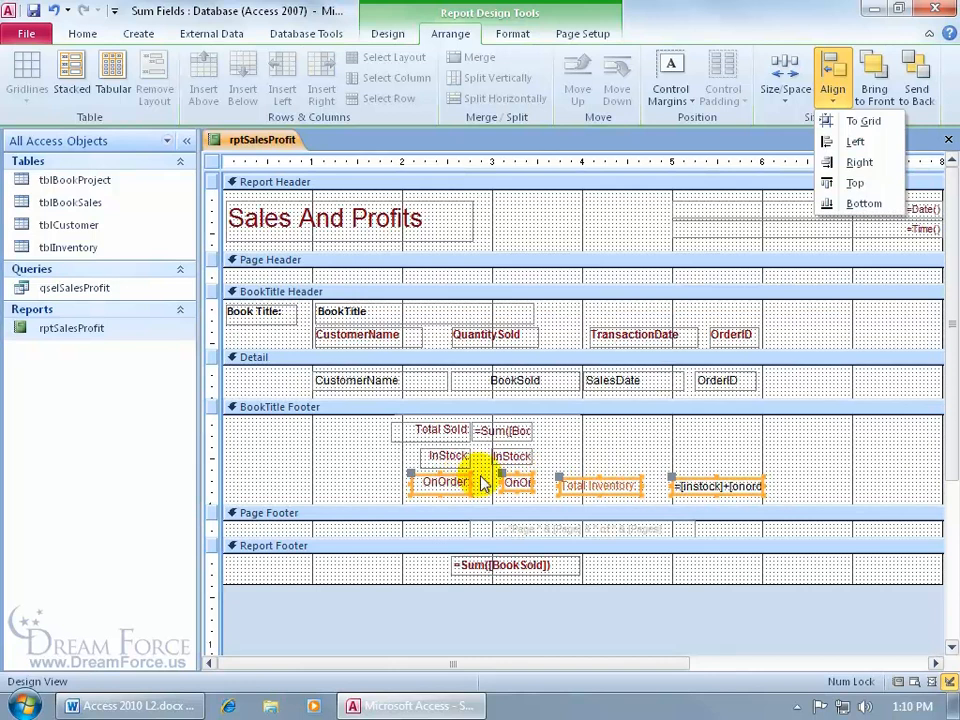
left_click(855, 184)
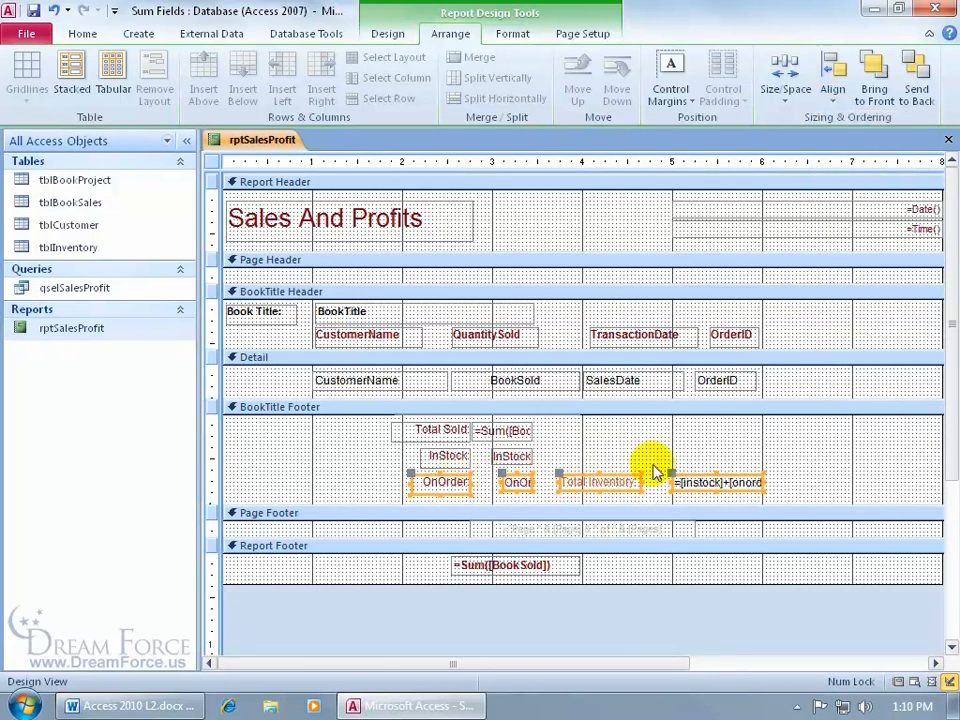
left_click(625, 462)
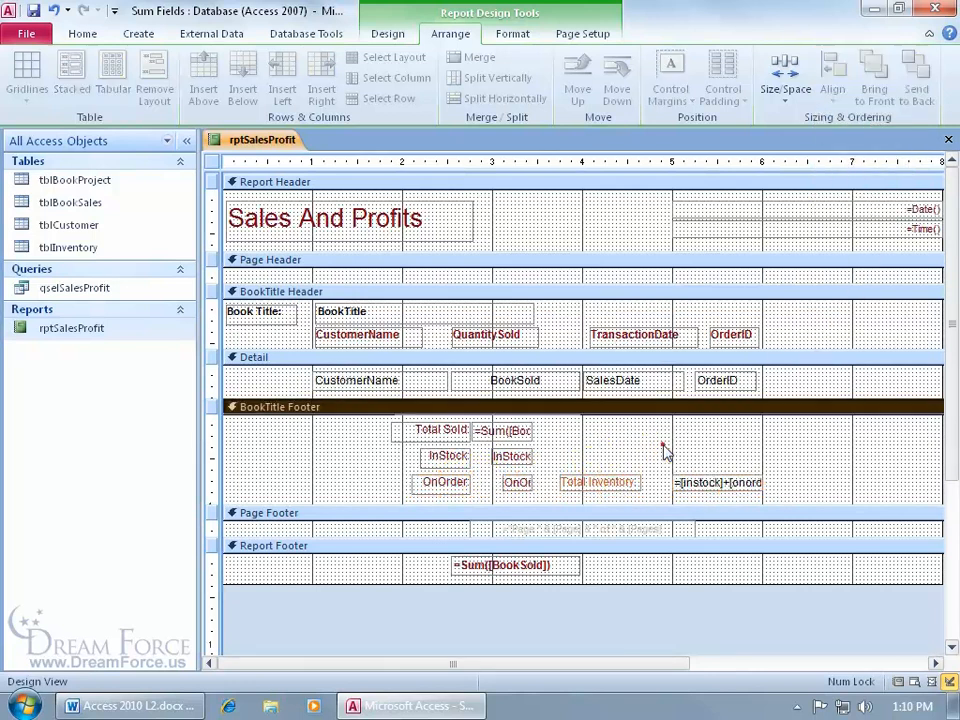
Move the calculated inventory text box closer to its Total Inventory label
left_click(703, 477)
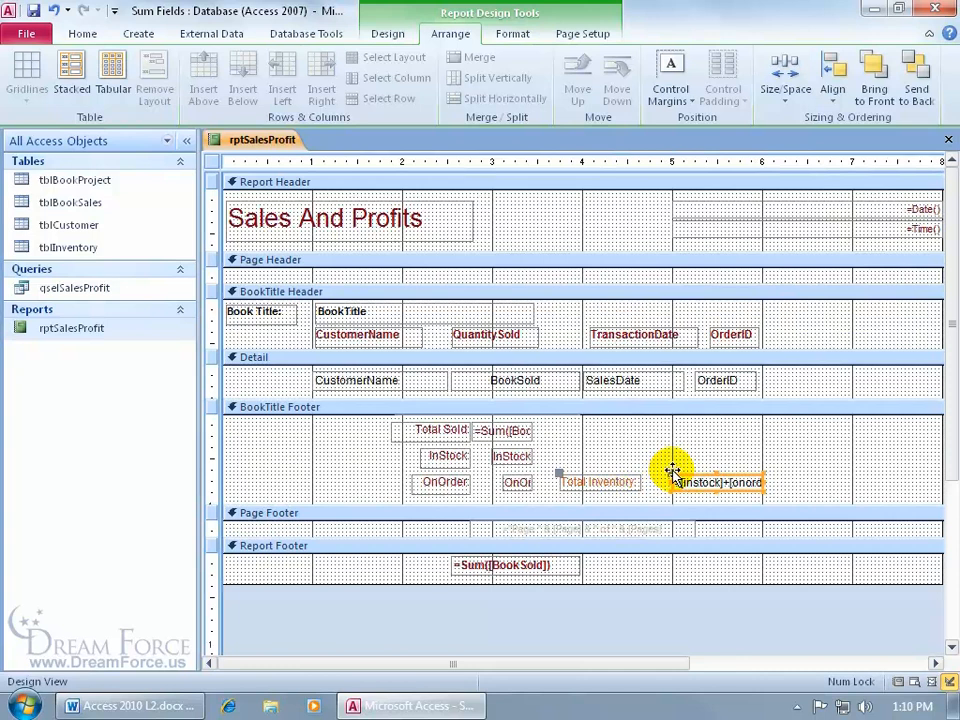
left_click_drag(673, 472, 644, 472)
left_click(700, 450)
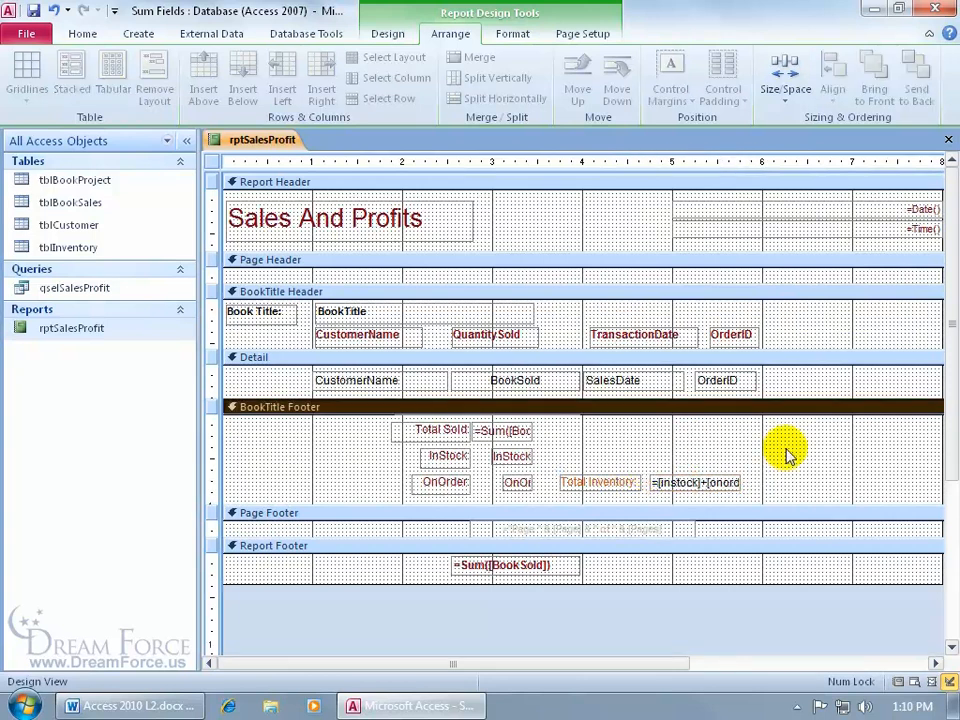
Compare the Fore Color property of the OnOrder label with that of the Total Inventory label
left_click(463, 486)
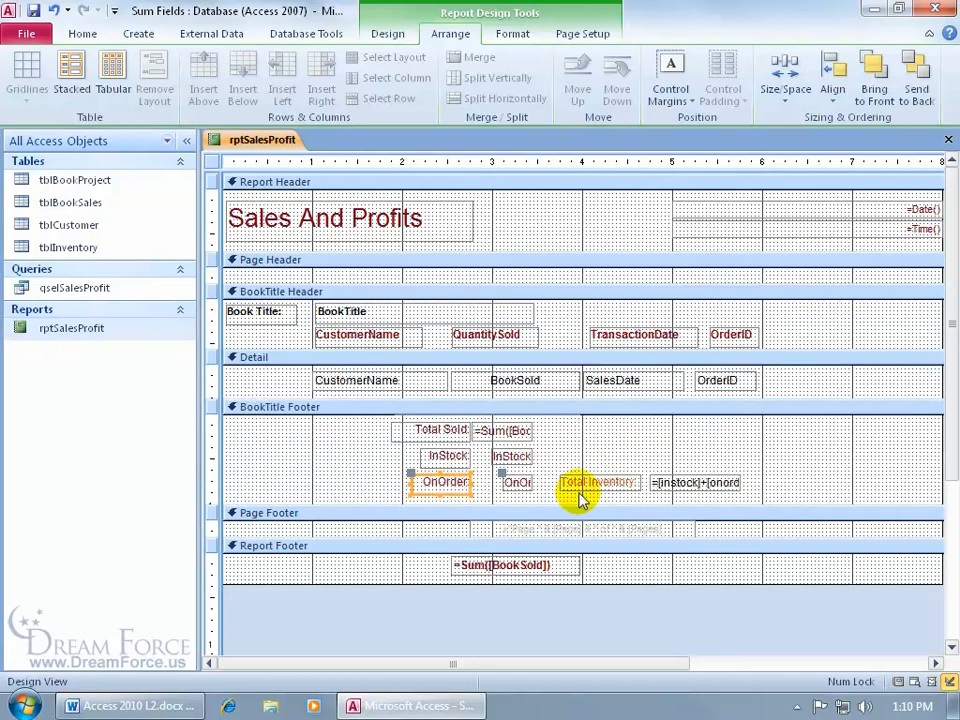
double_click(452, 478)
left_click(455, 477)
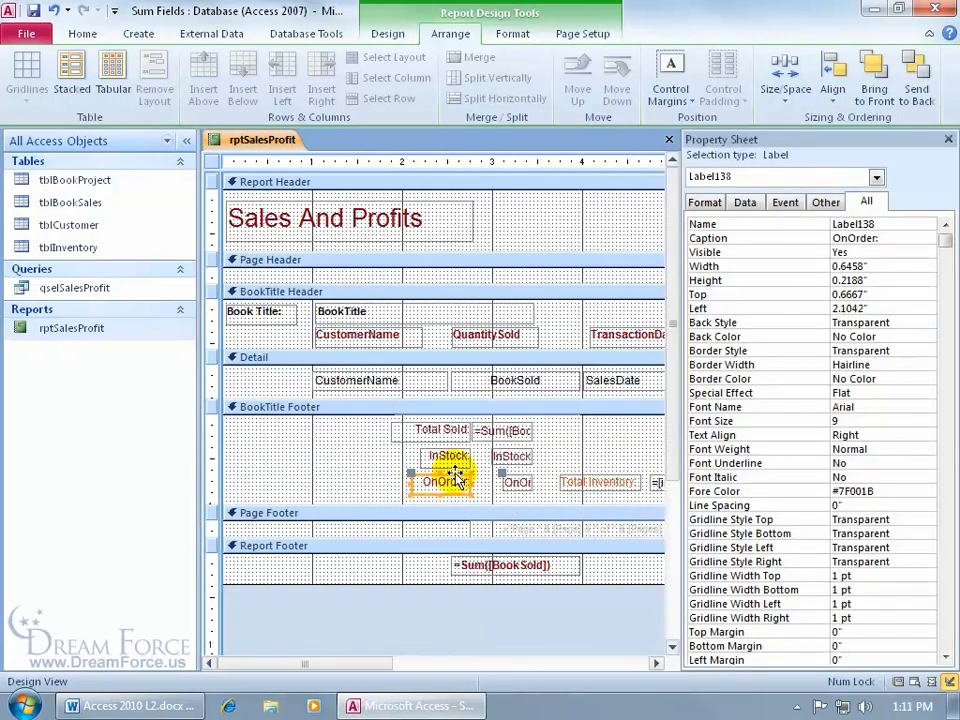
left_click(818, 492)
left_click(878, 492)
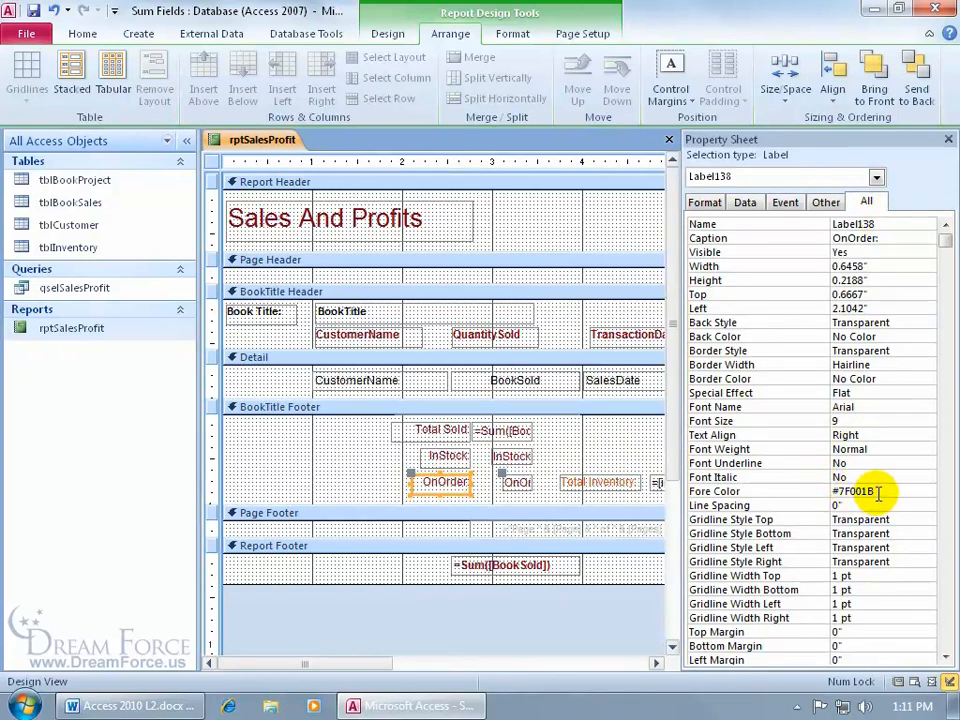
left_click(622, 483)
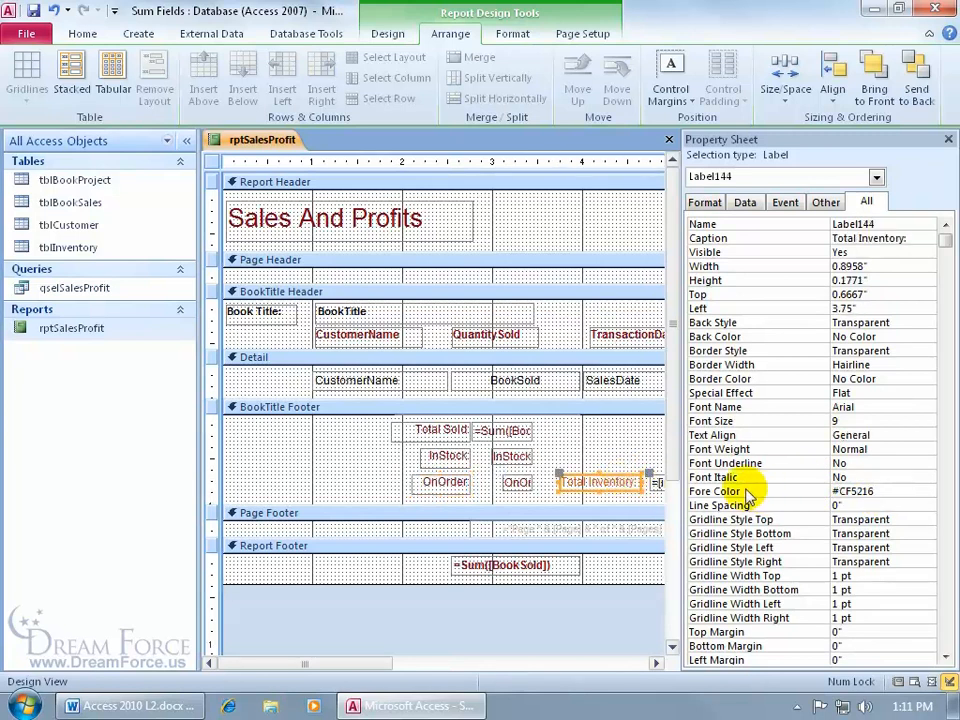
left_click(866, 491)
left_click(882, 491)
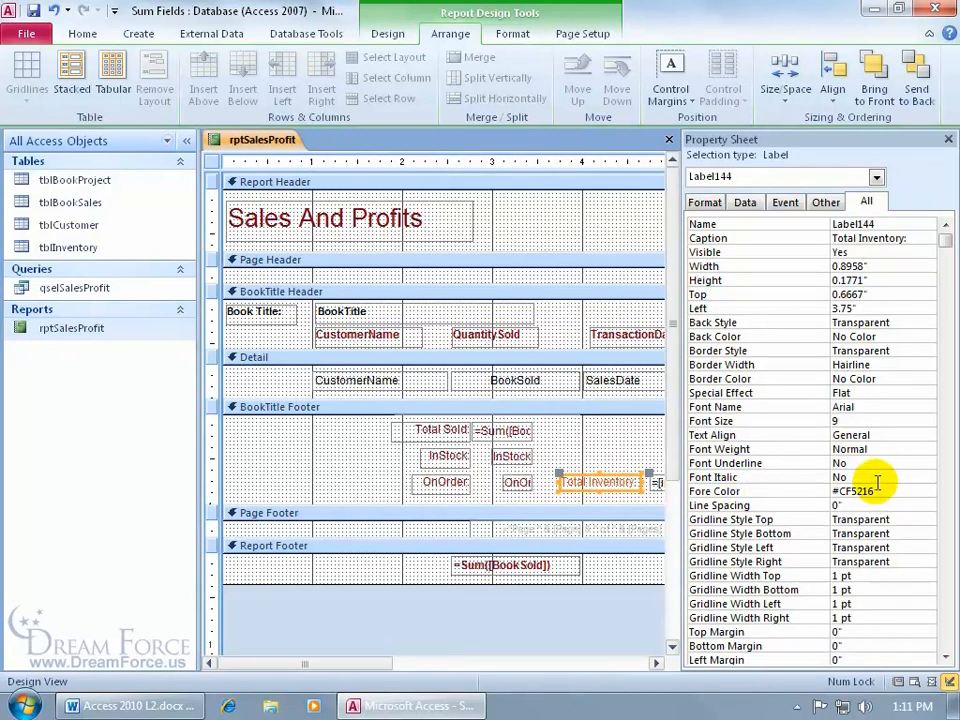
left_click(947, 138)
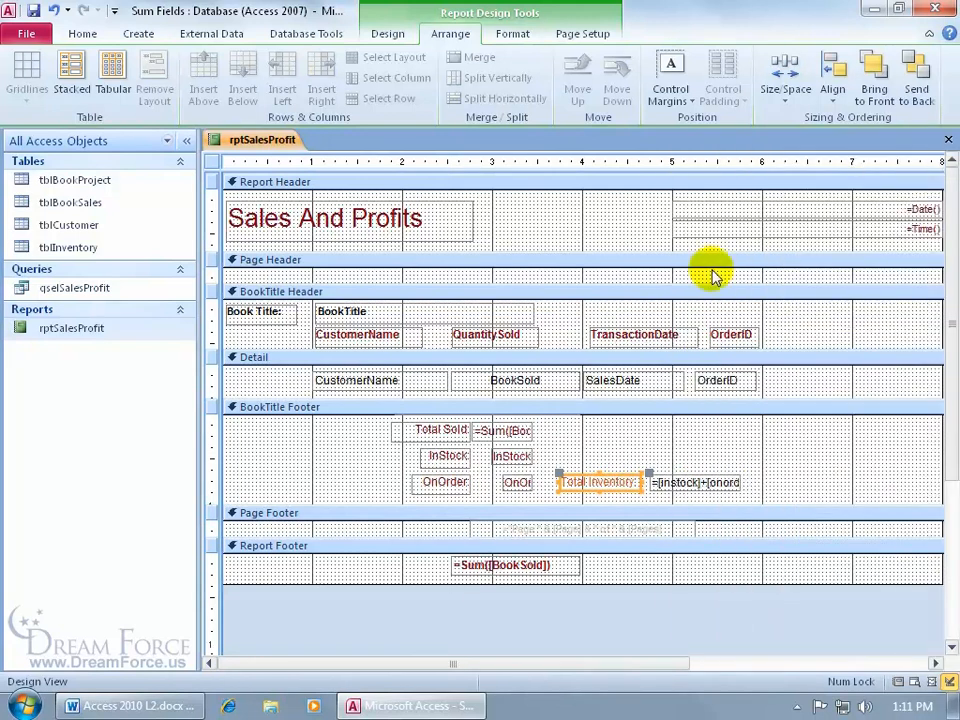
Copy the OnOrder label's formatting to the Total Inventory label with Format Painter
left_click(512, 33)
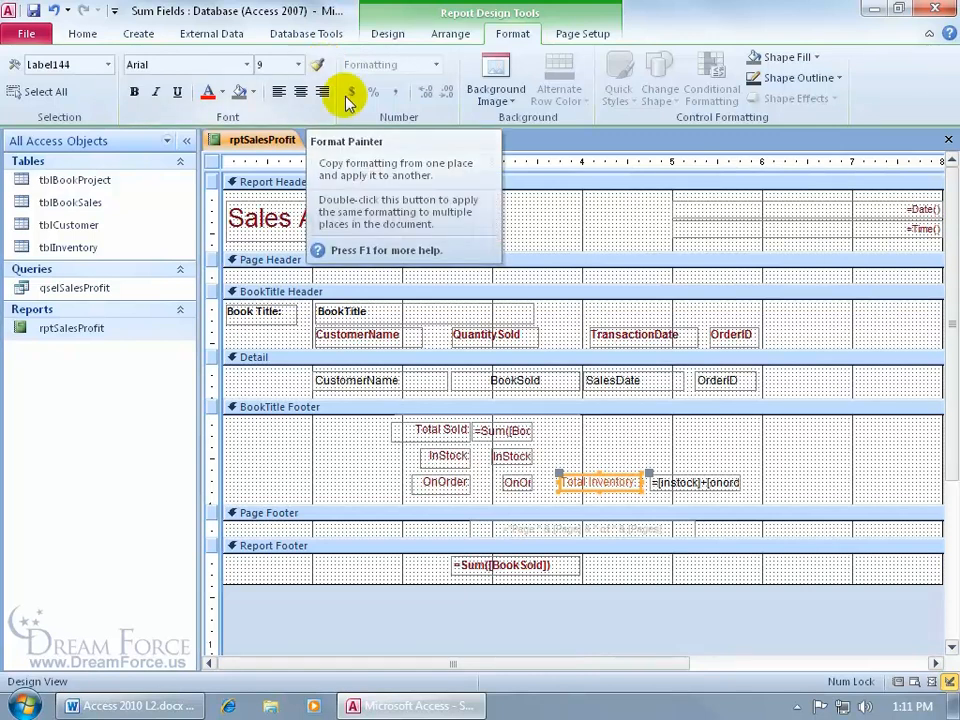
left_click(446, 481)
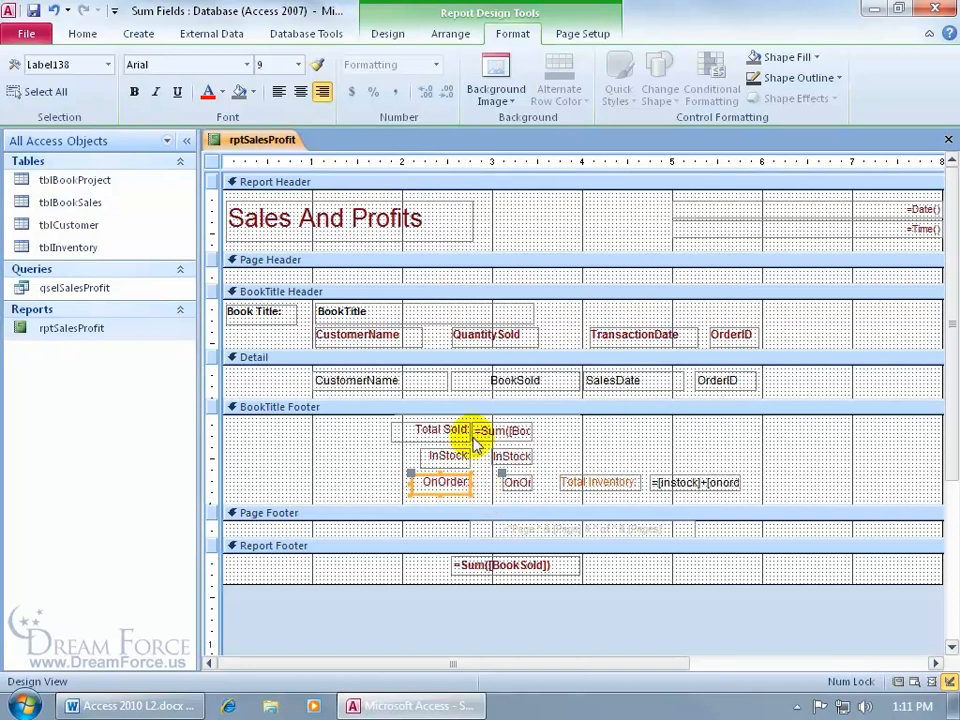
left_click(317, 65)
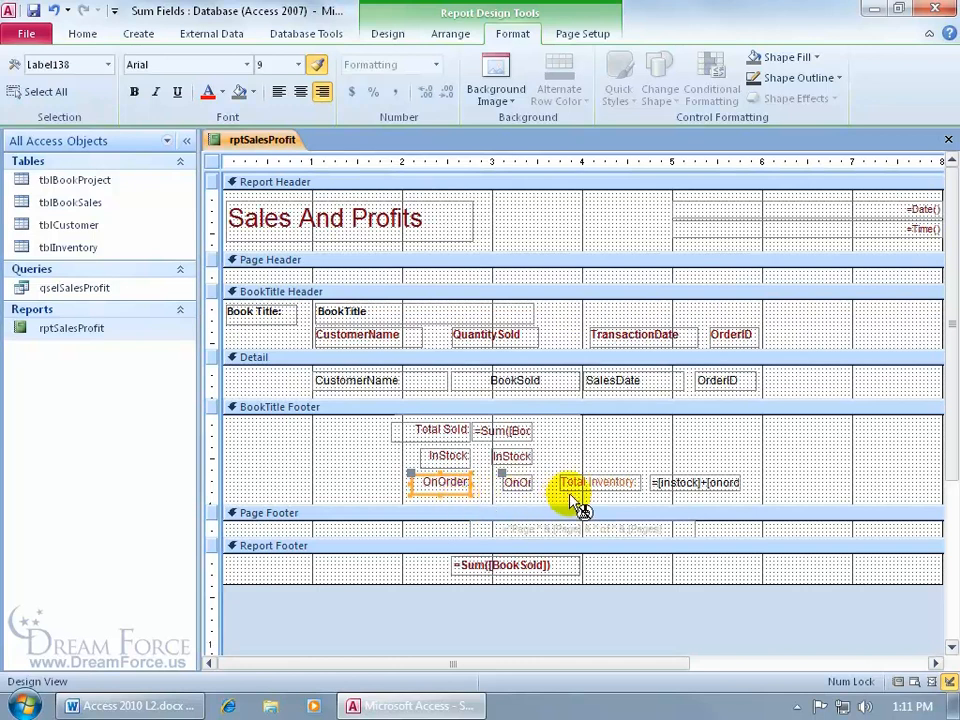
left_click(600, 490)
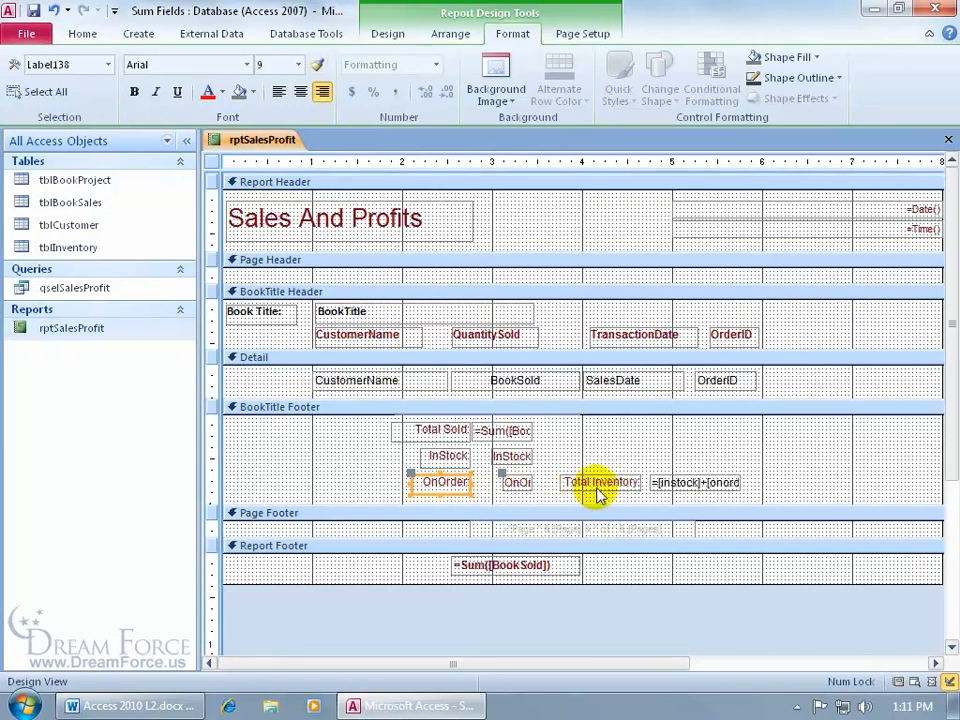
Try to copy the OnOrder text box's formatting to the calculated Total Inventory text box and undo the resulting change
left_click(661, 485)
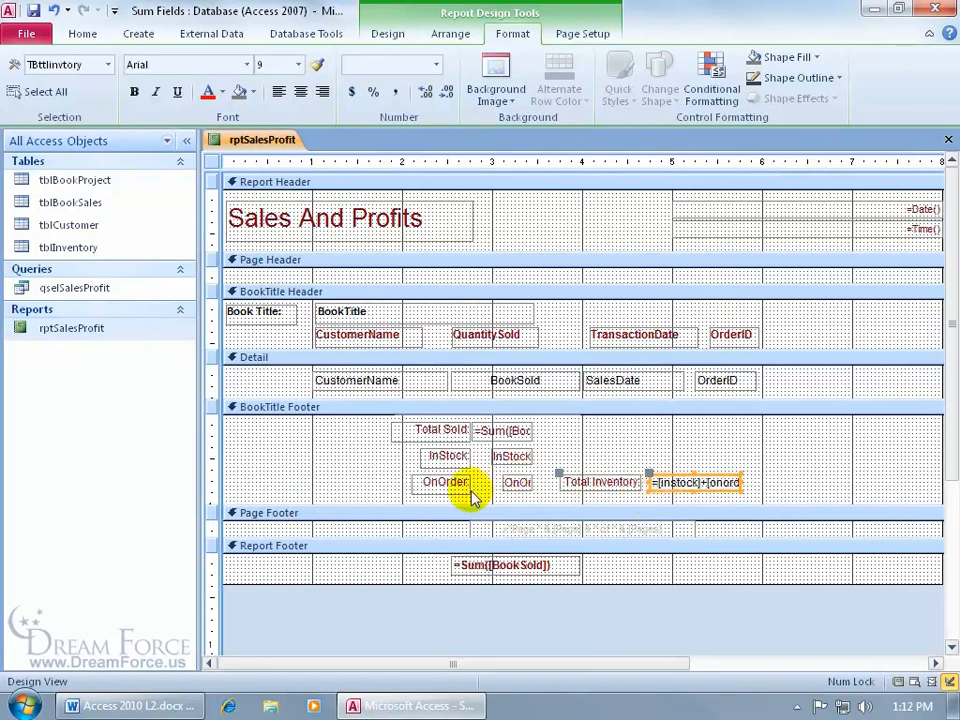
left_click(518, 490)
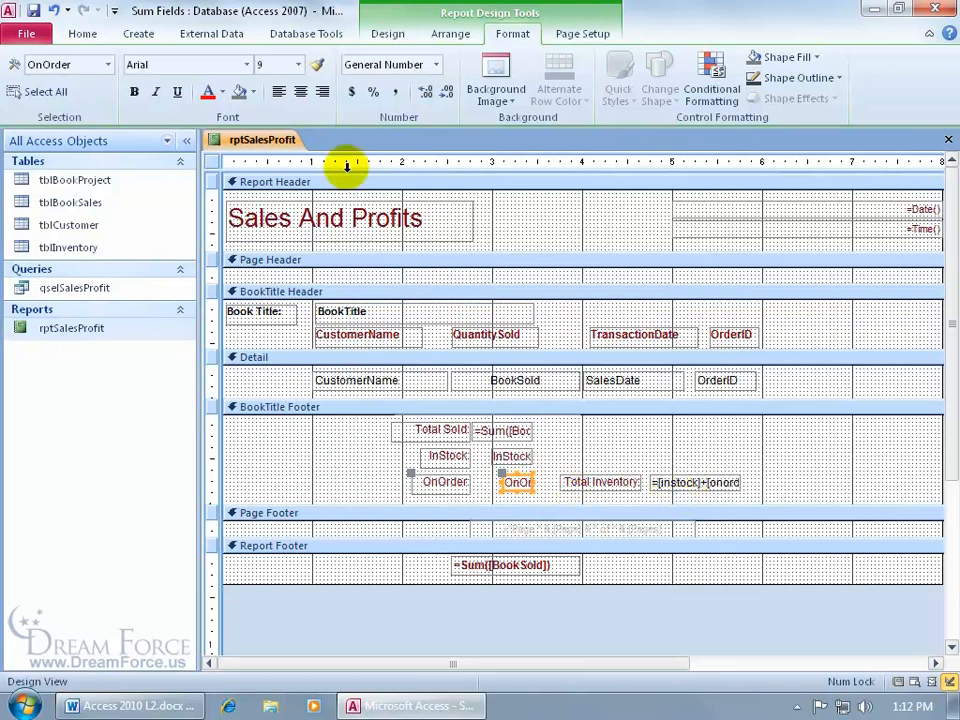
left_click(313, 64)
left_click(707, 483)
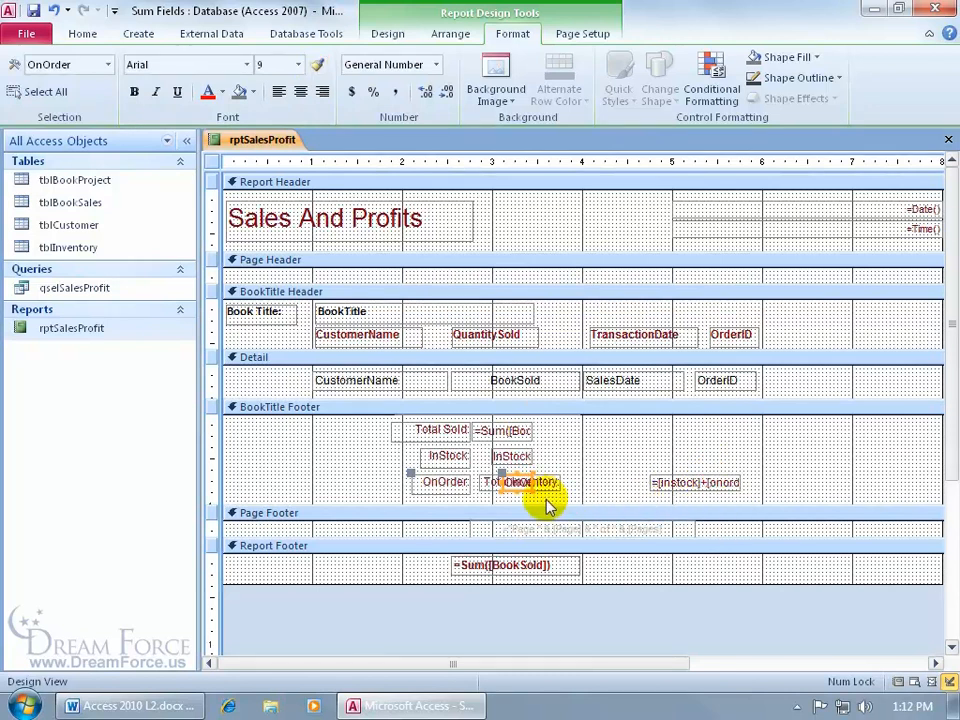
left_click(55, 12)
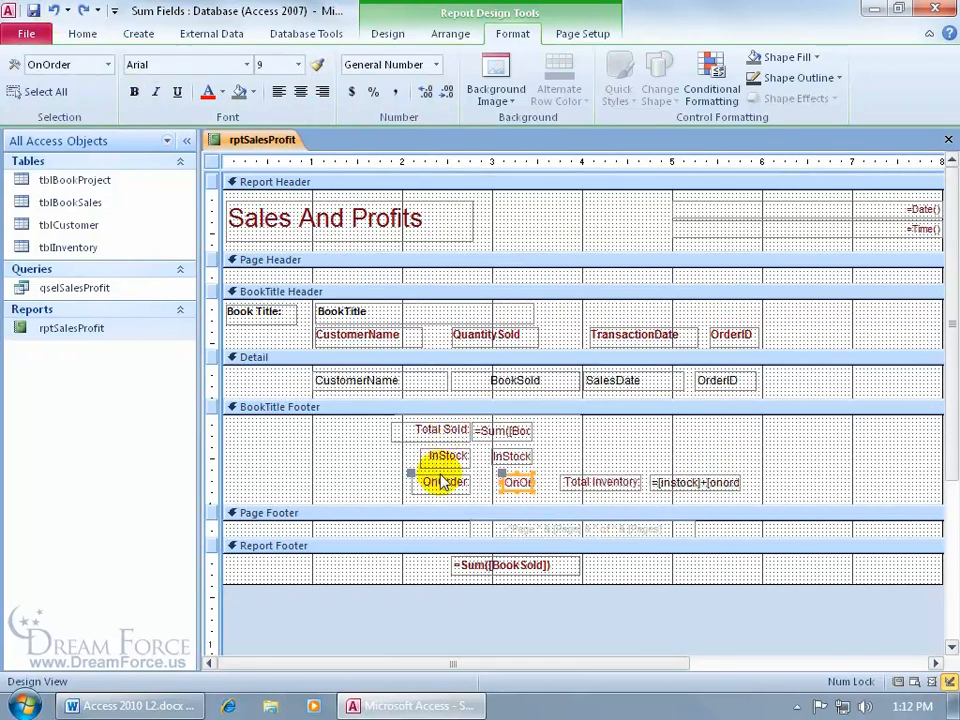
Copy the OnOrder label's formatting to the calculated Total Inventory text box with Format Painter
left_click(446, 484)
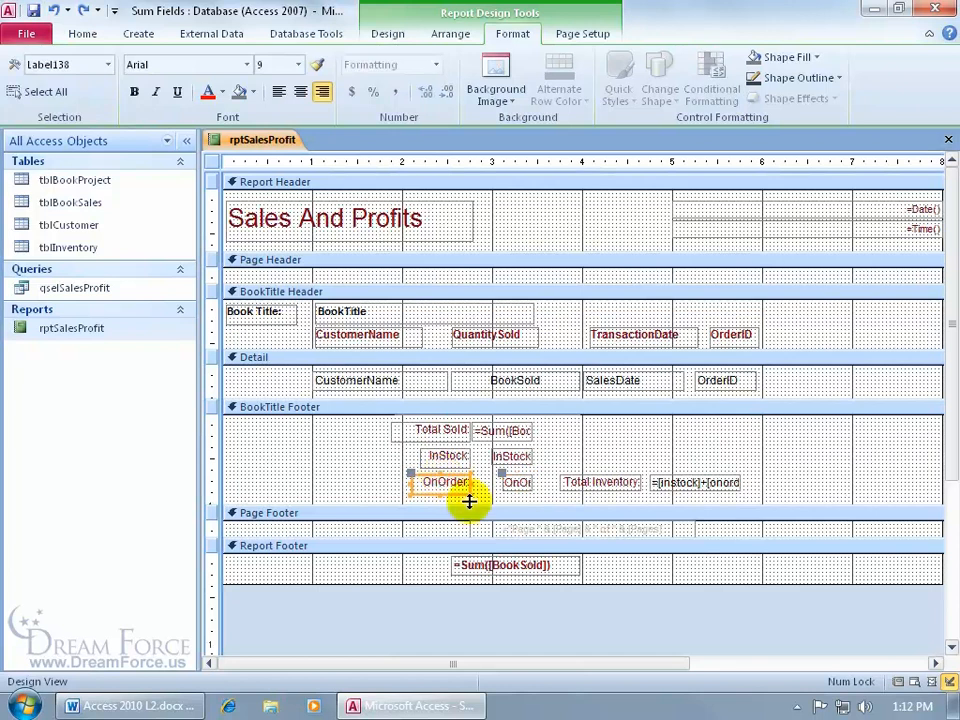
left_click(317, 64)
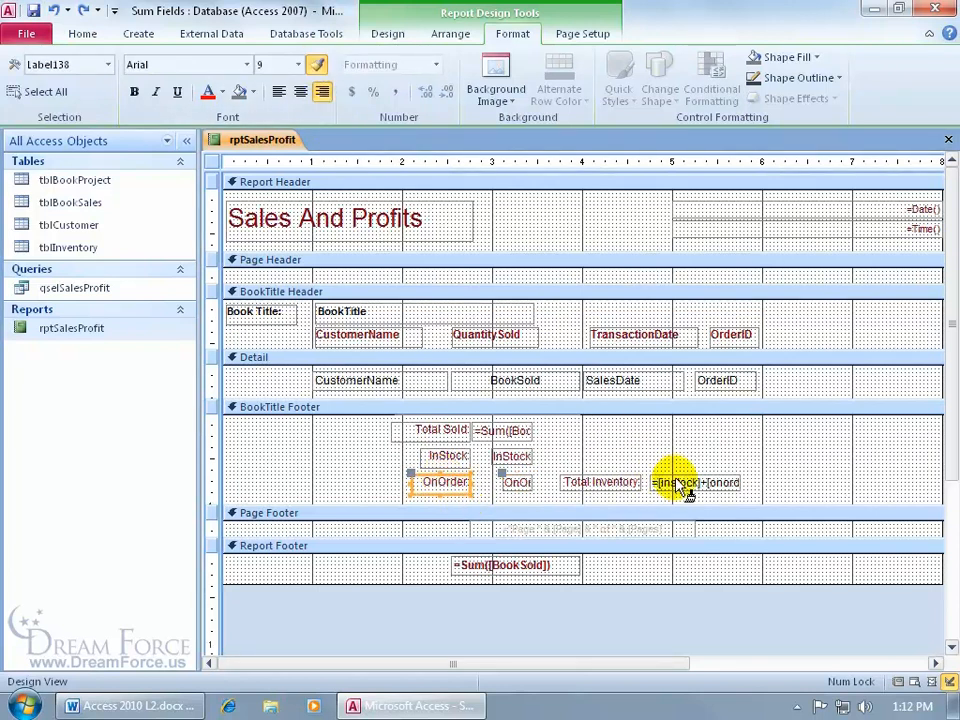
left_click(688, 484)
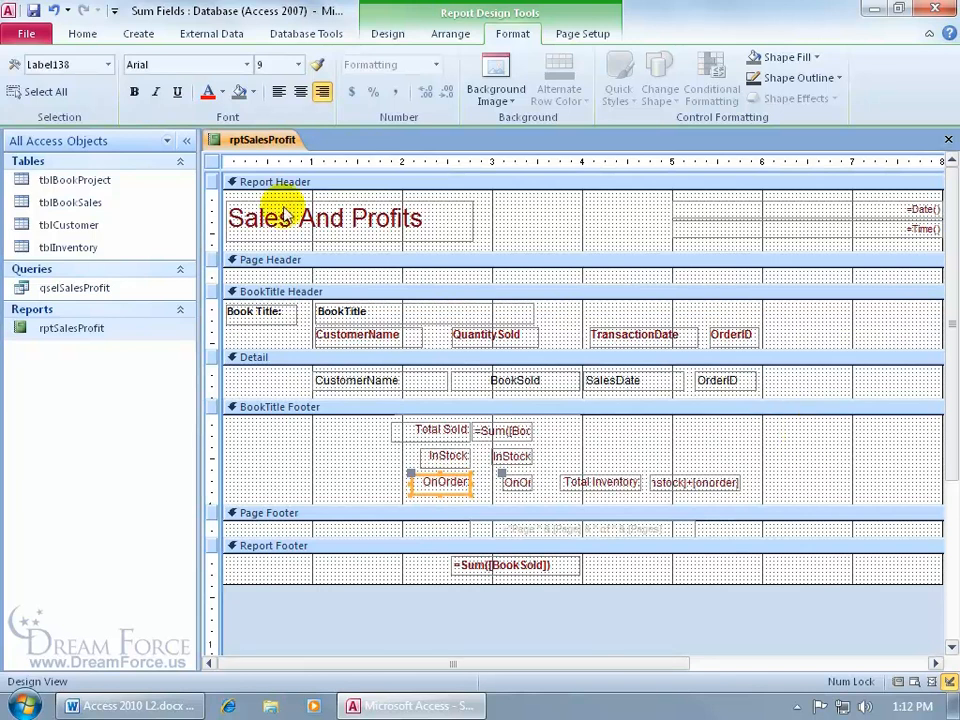
Preview the printed report and examine the position of the Total Inventory value relative to its label in the book footers
right_click(262, 141)
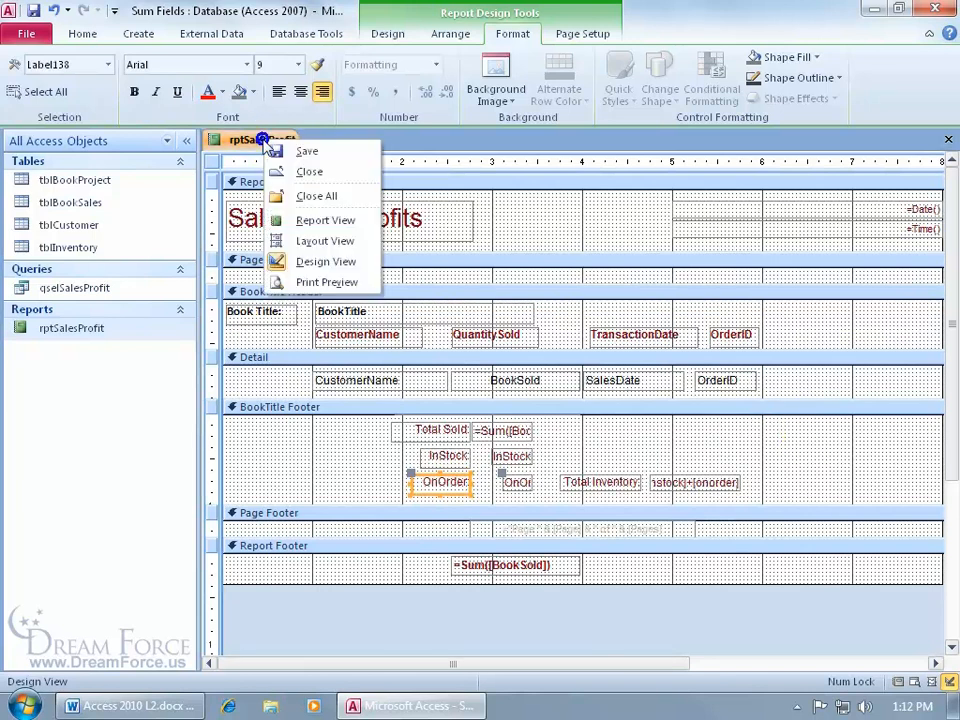
left_click(316, 281)
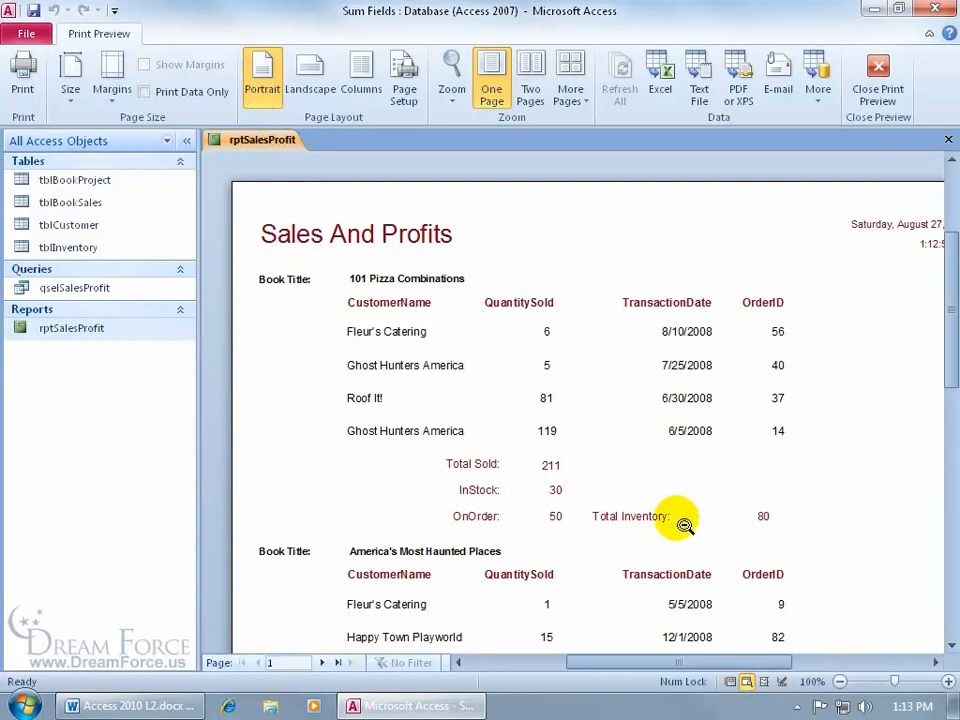
right_click(594, 340)
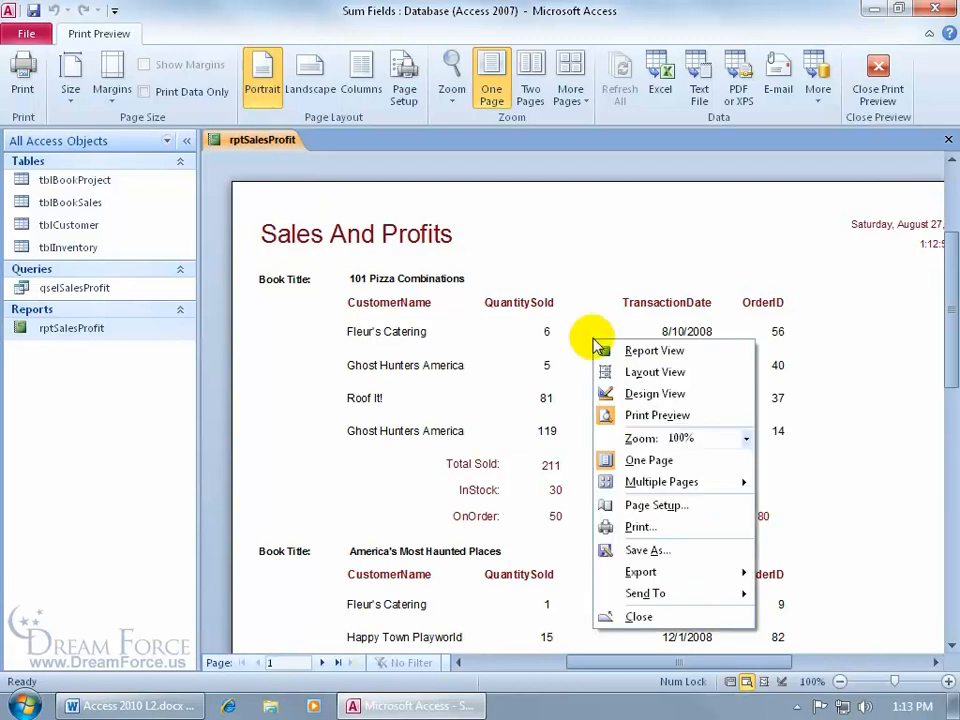
left_click(596, 253)
left_click(596, 253)
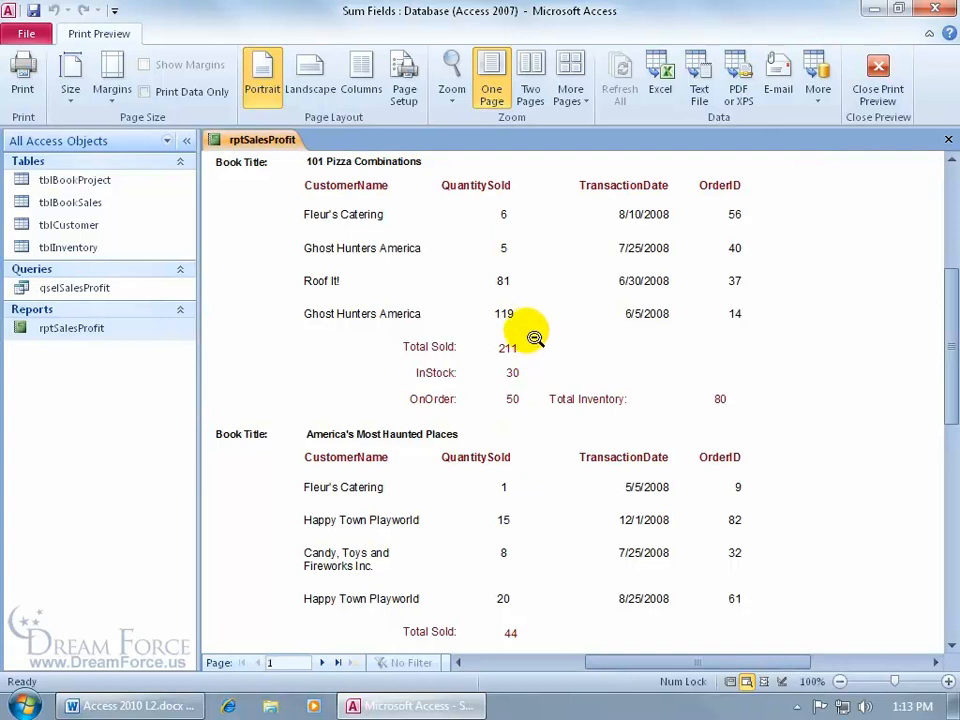
Return to Design View and left-align the contents of the calculated Total Inventory text box
right_click(506, 372)
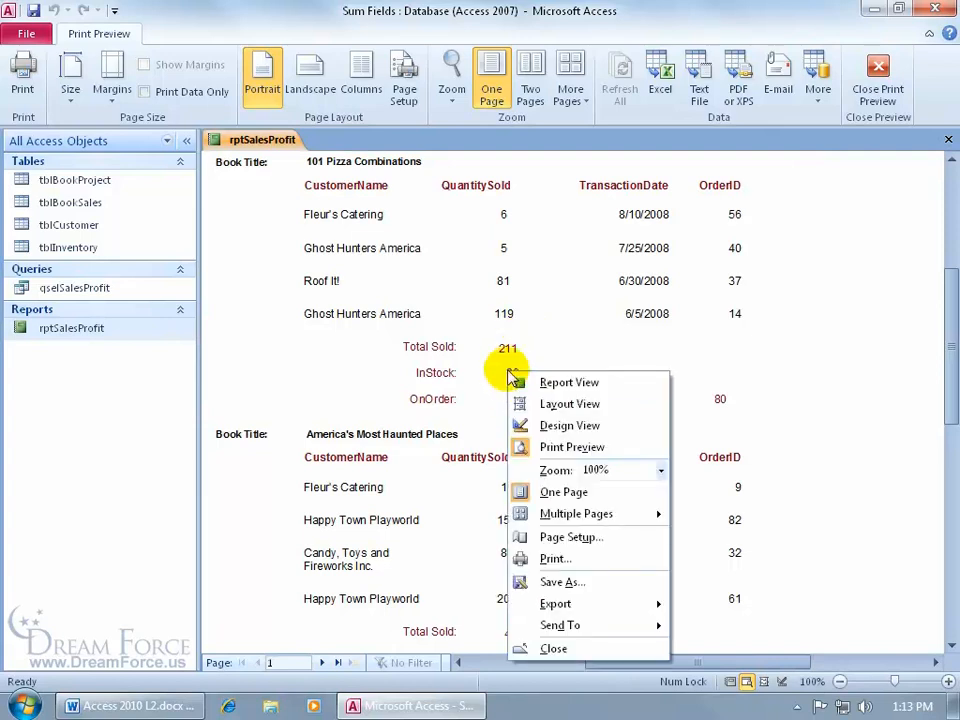
left_click(562, 426)
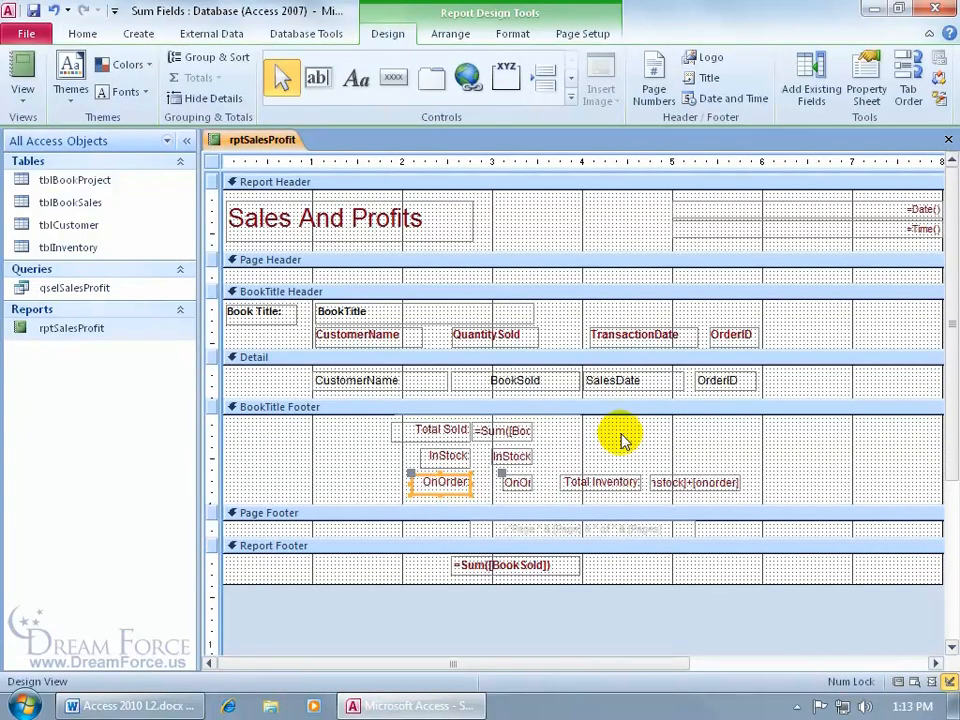
left_click(670, 477)
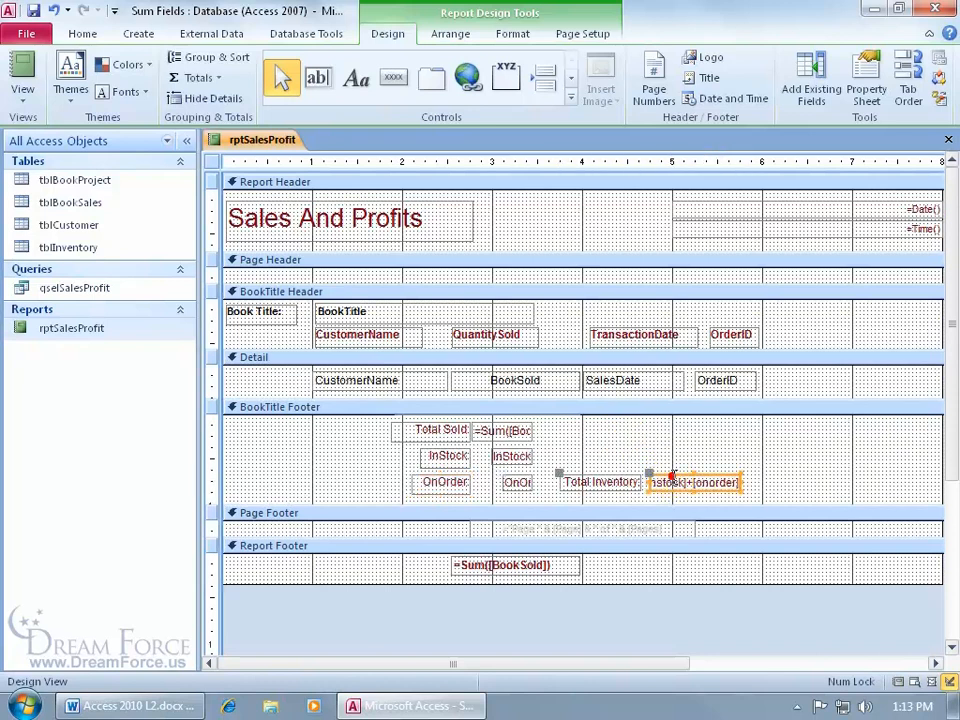
left_click(520, 38)
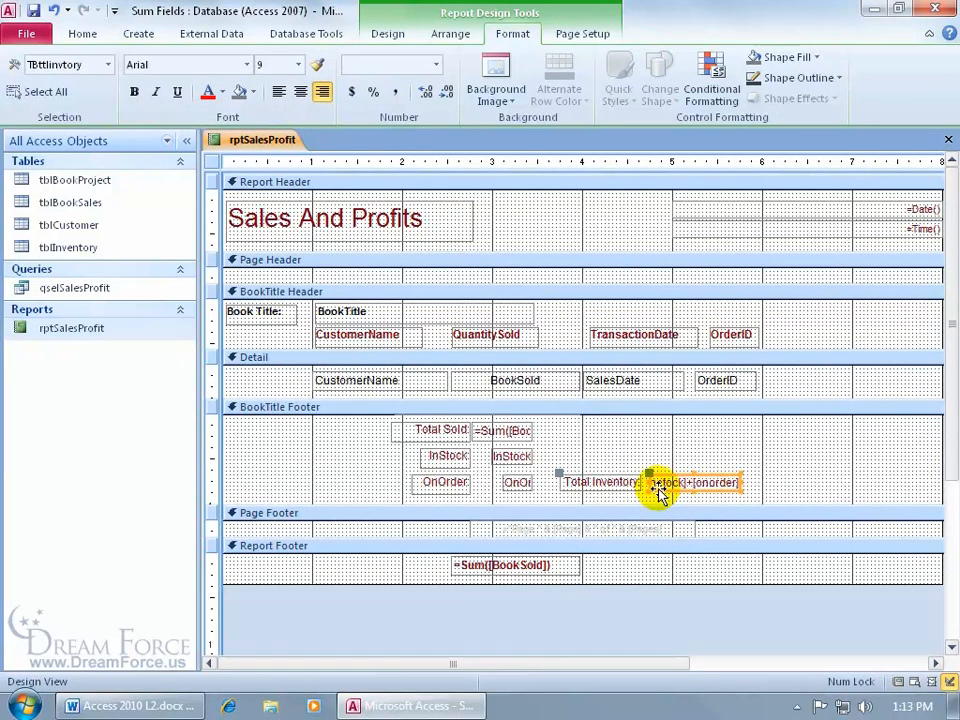
left_click(279, 91)
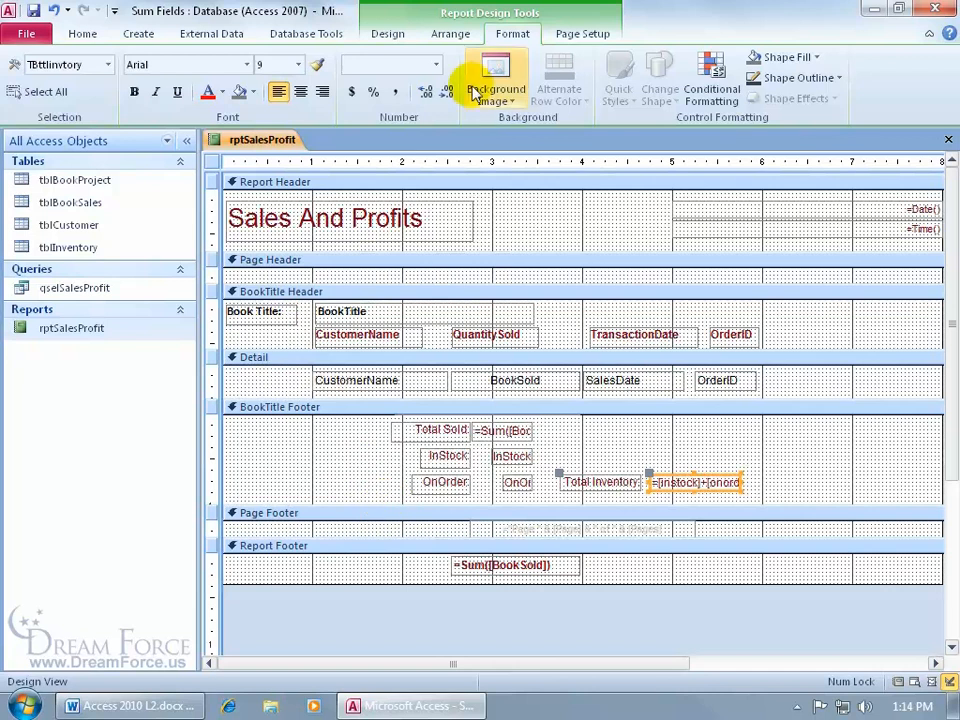
Draw a horizontal line about 4.7" long beneath the OnOrder and Total Inventory row in the BookTitle footer
left_click(397, 34)
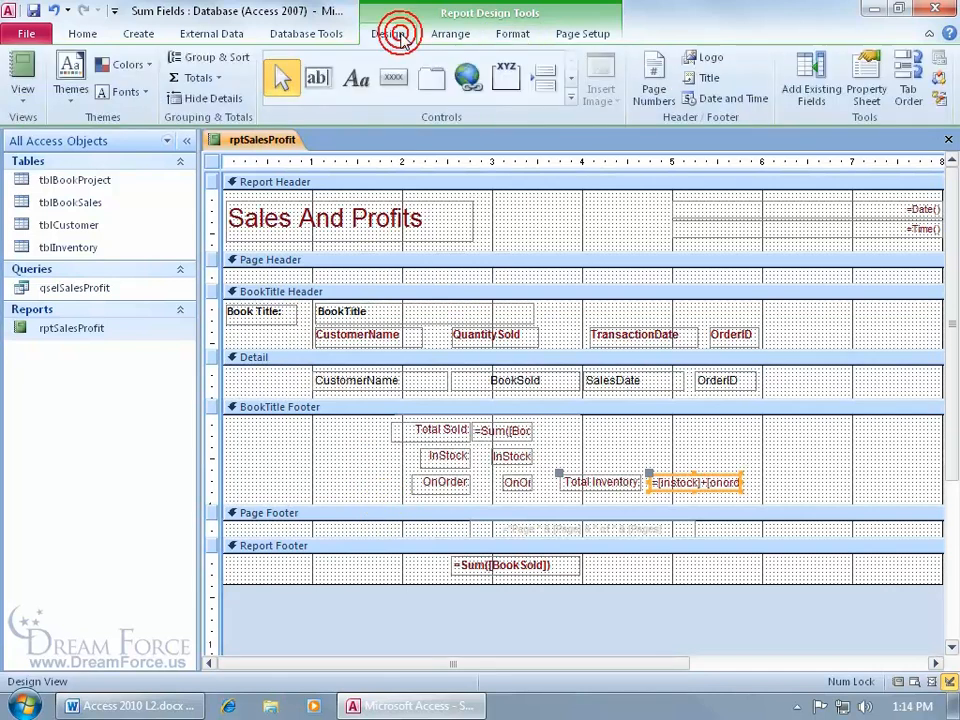
left_click(570, 98)
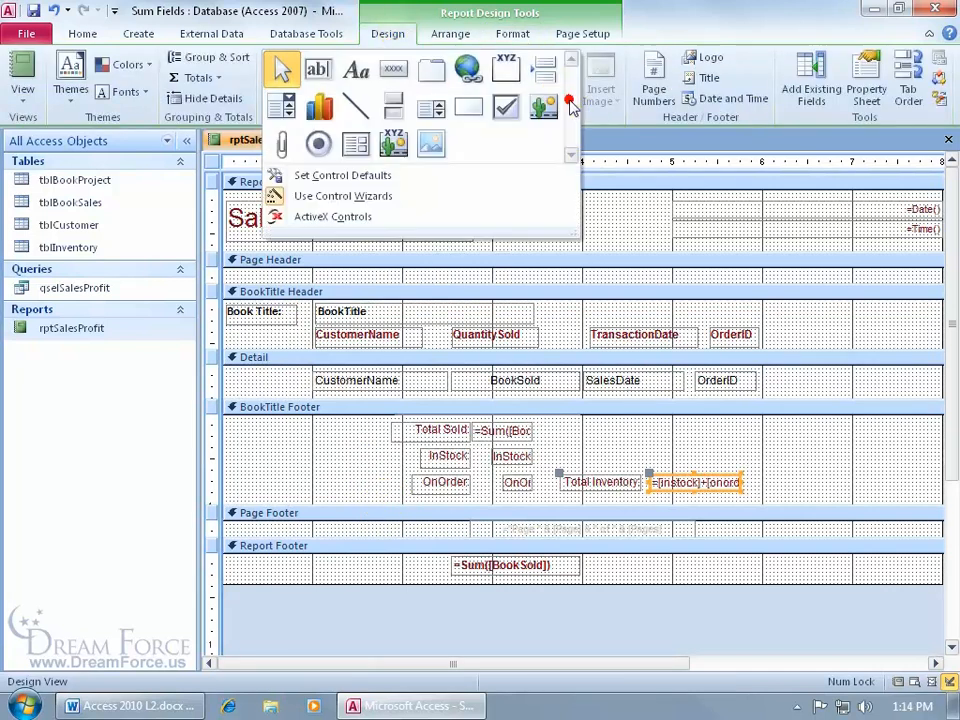
left_click(366, 116)
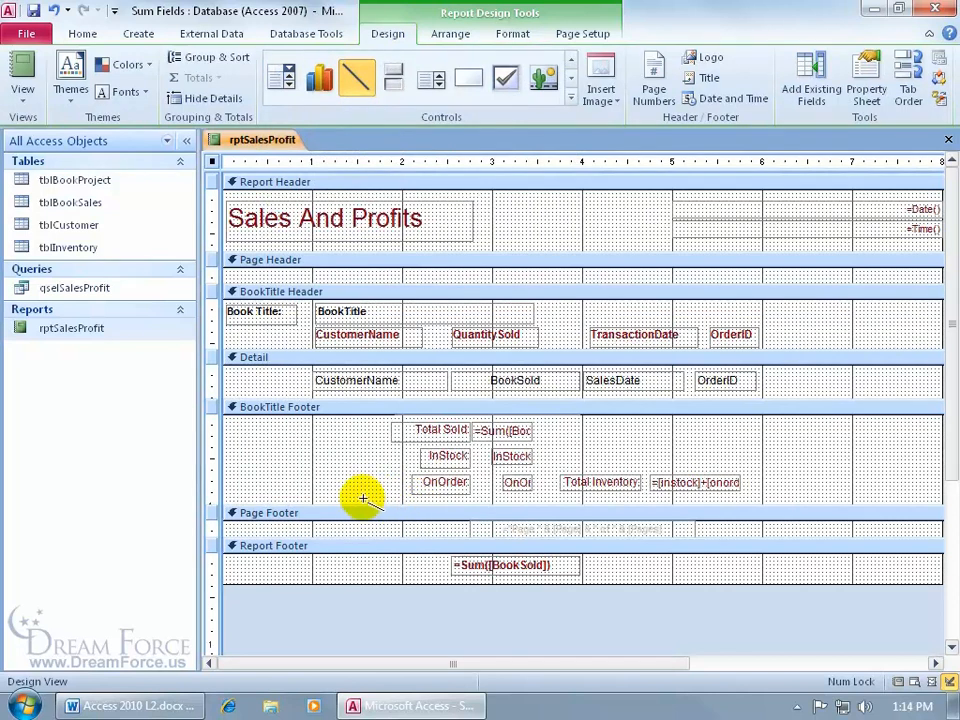
mouse_move(364, 500)
left_mouse_down()
mouse_move(672, 500)
mouse_move(771, 480)
mouse_move(785, 427)
left_mouse_up()
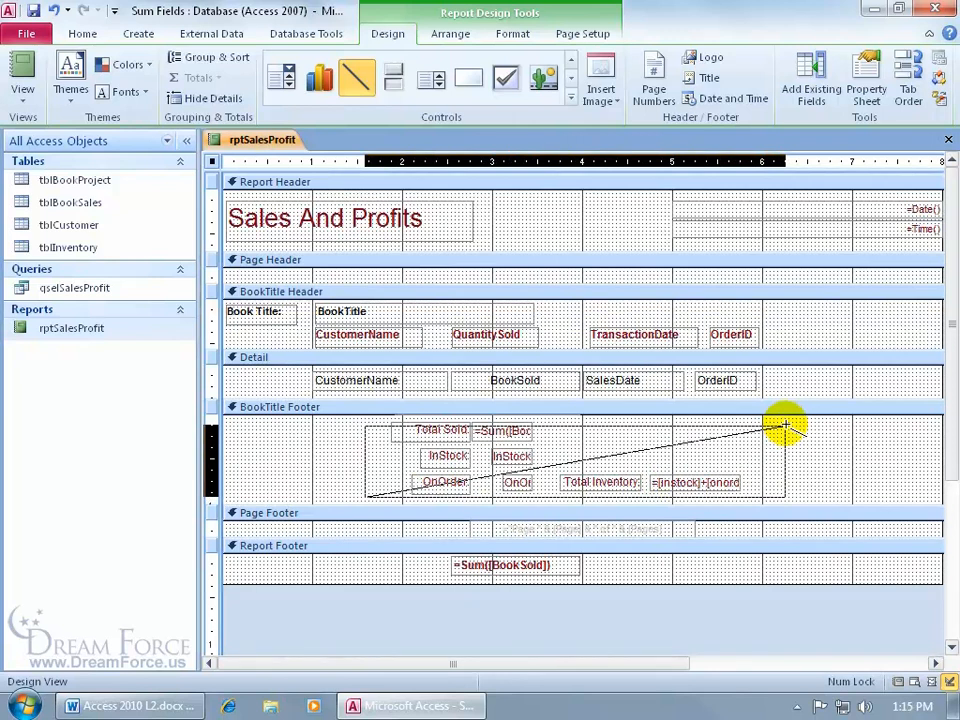
left_click_drag(785, 427, 787, 494)
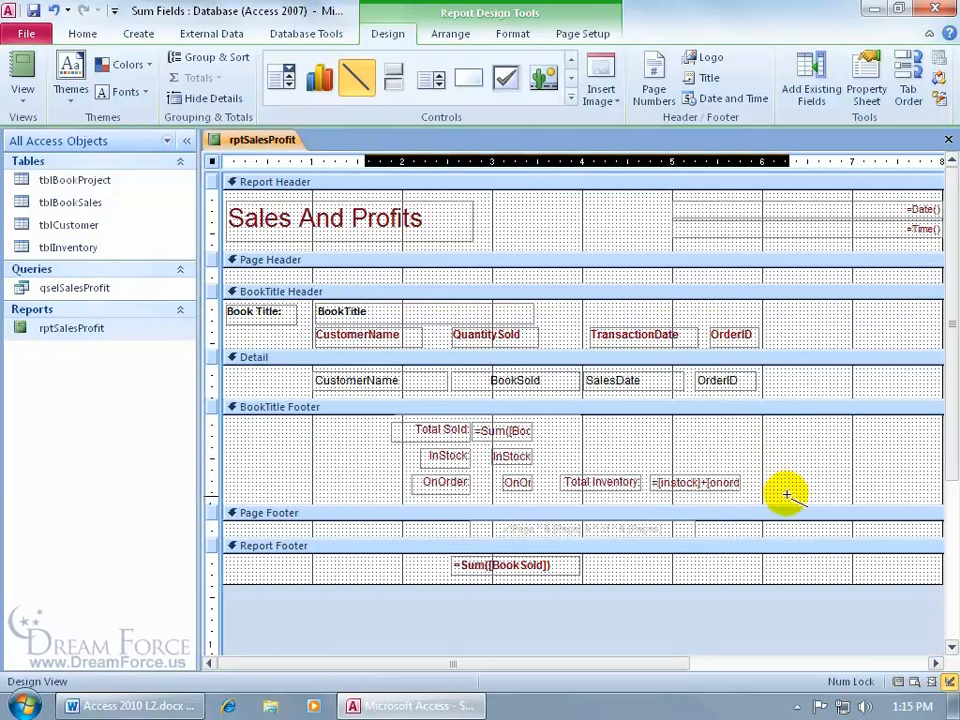
left_click_drag(787, 494, 789, 496)
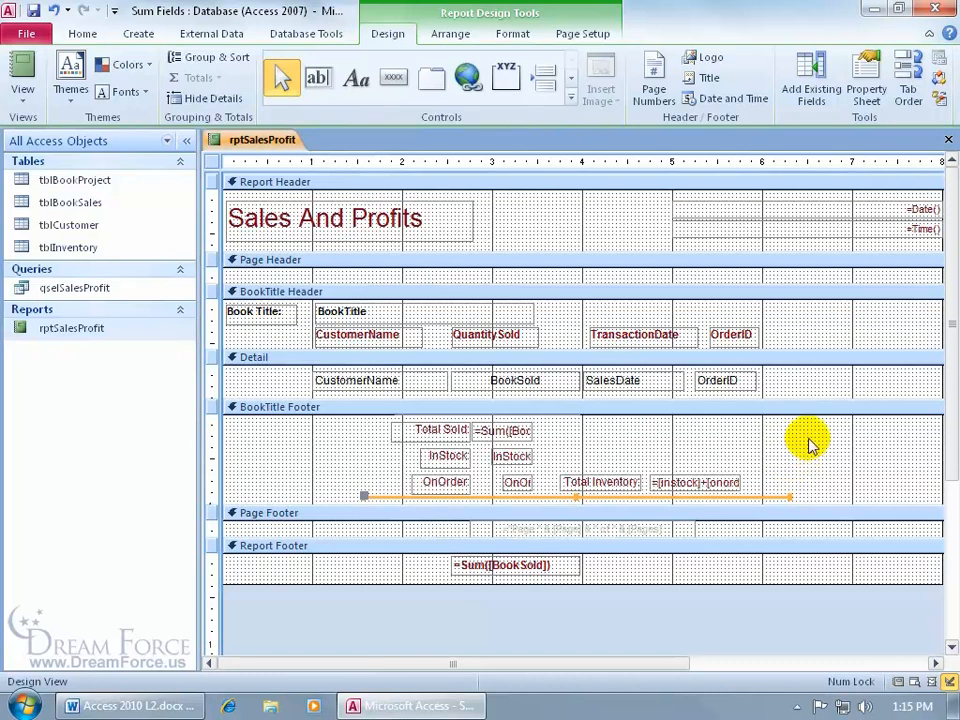
Nudge the new line slightly left and down within the BookTitle footer and deselect it
key("Left")
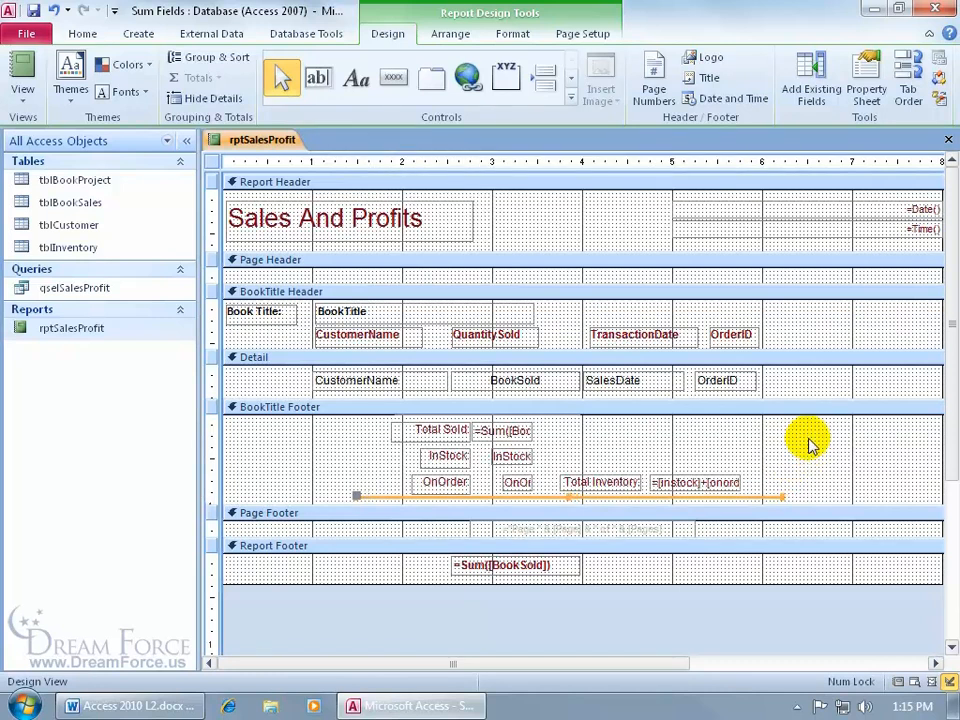
key("Left")
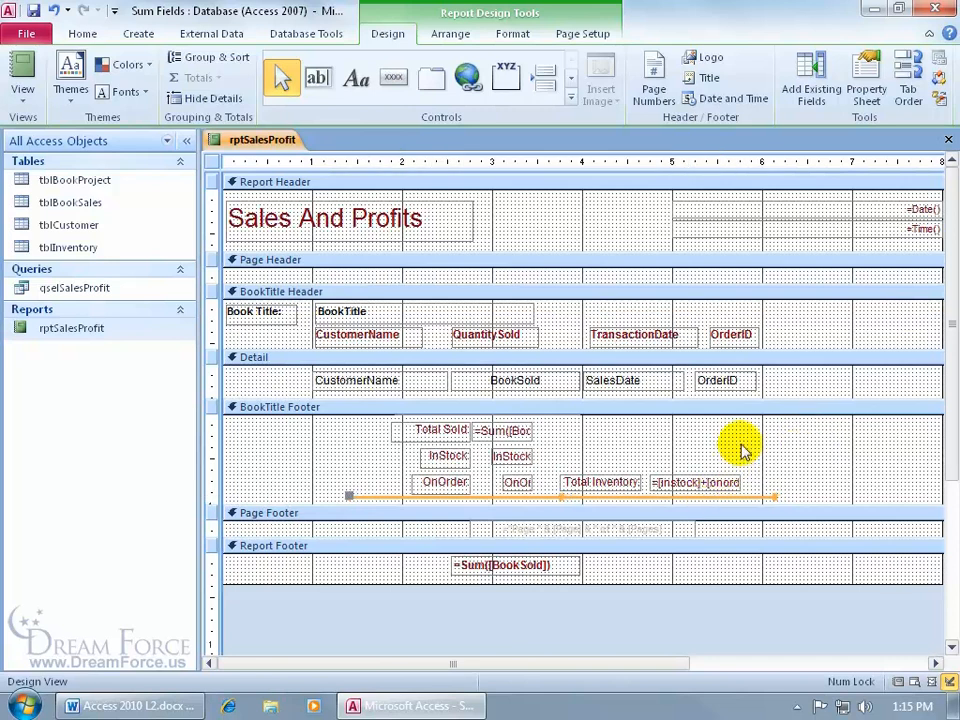
key("Down")
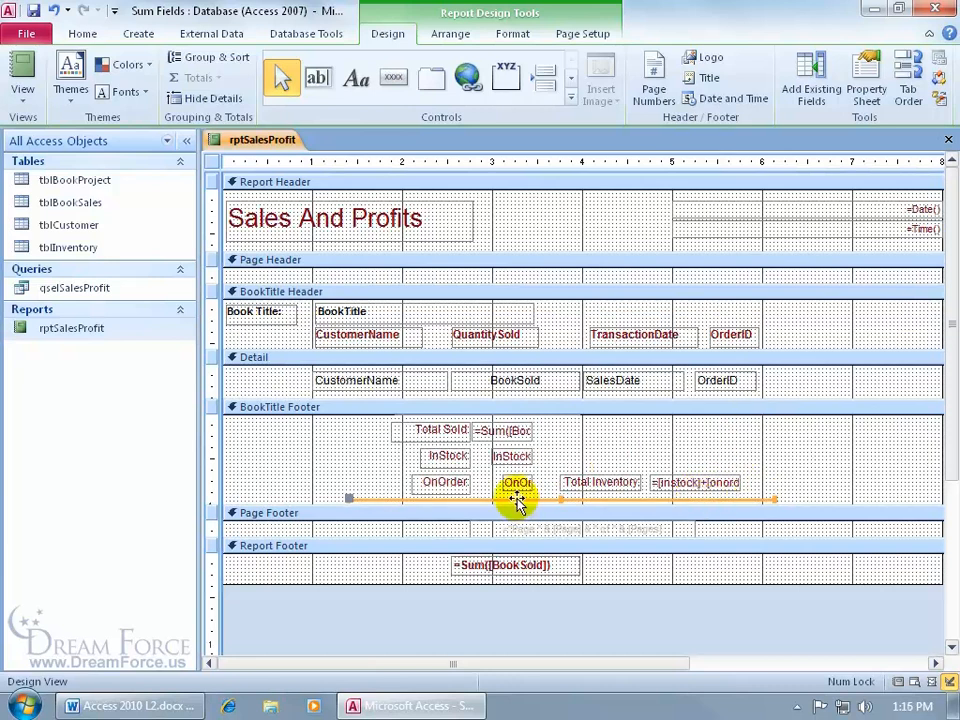
left_click(574, 452)
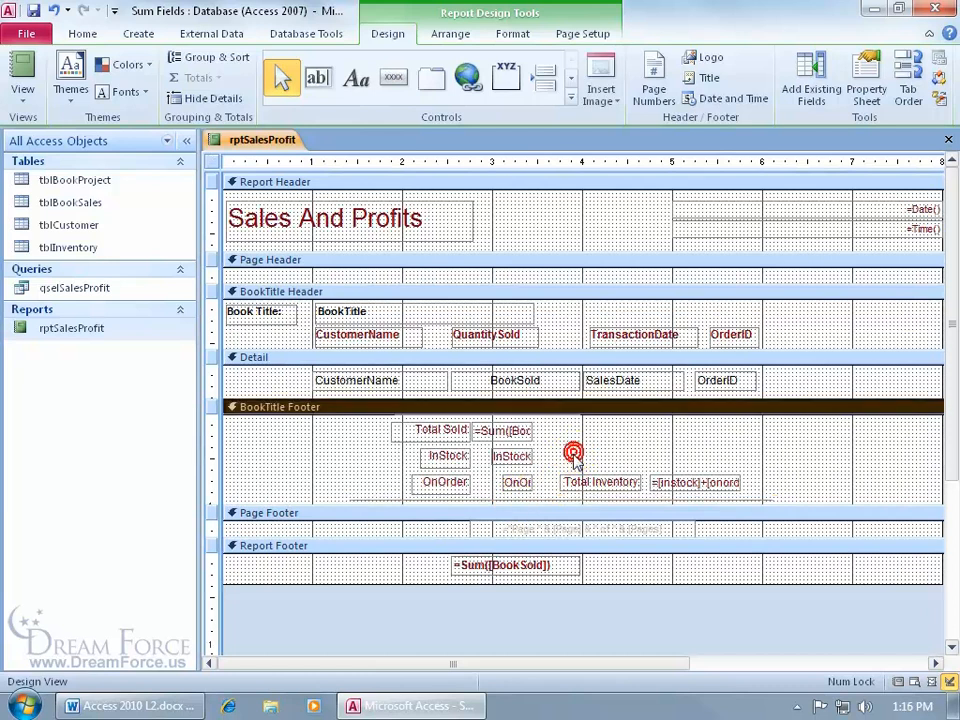
left_click(537, 500)
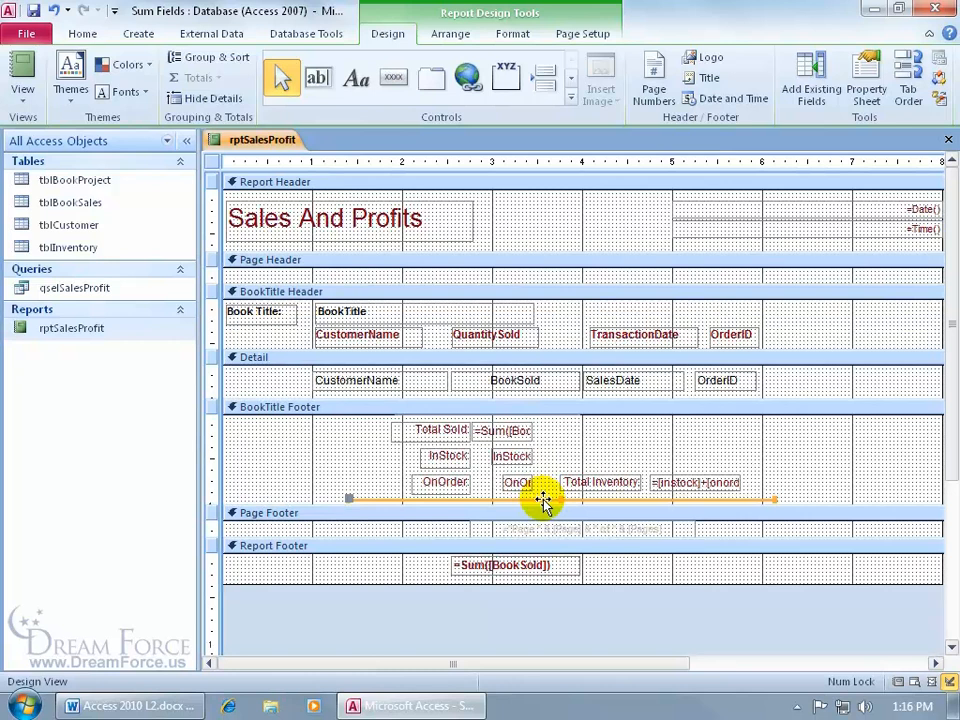
left_click(544, 477)
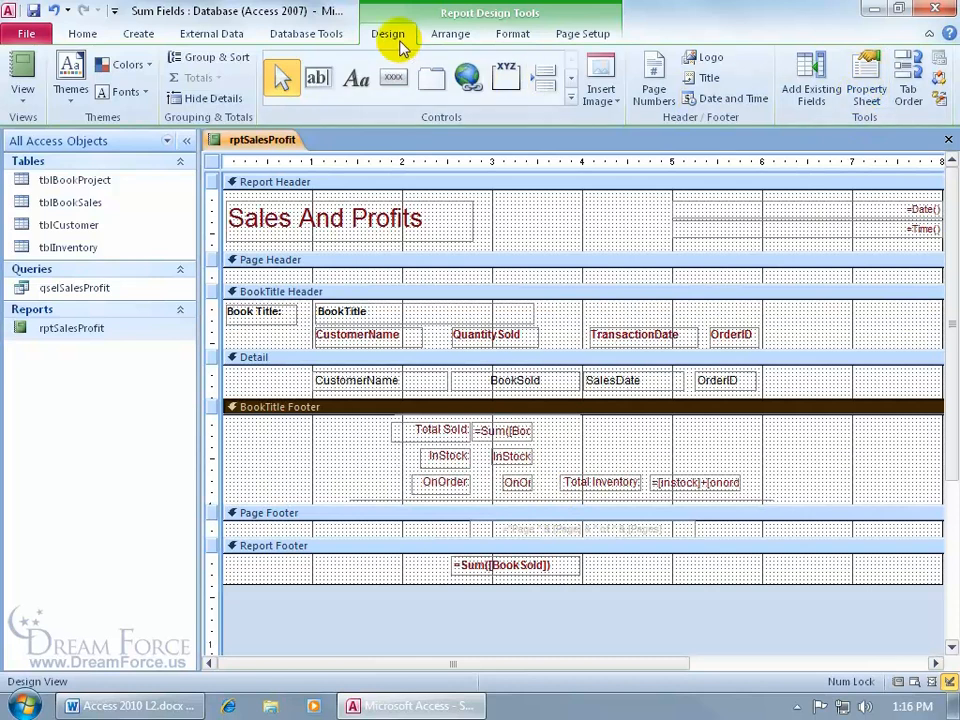
Select Line145 in the Property Sheet and set its Border Style to Dashes
left_click(866, 88)
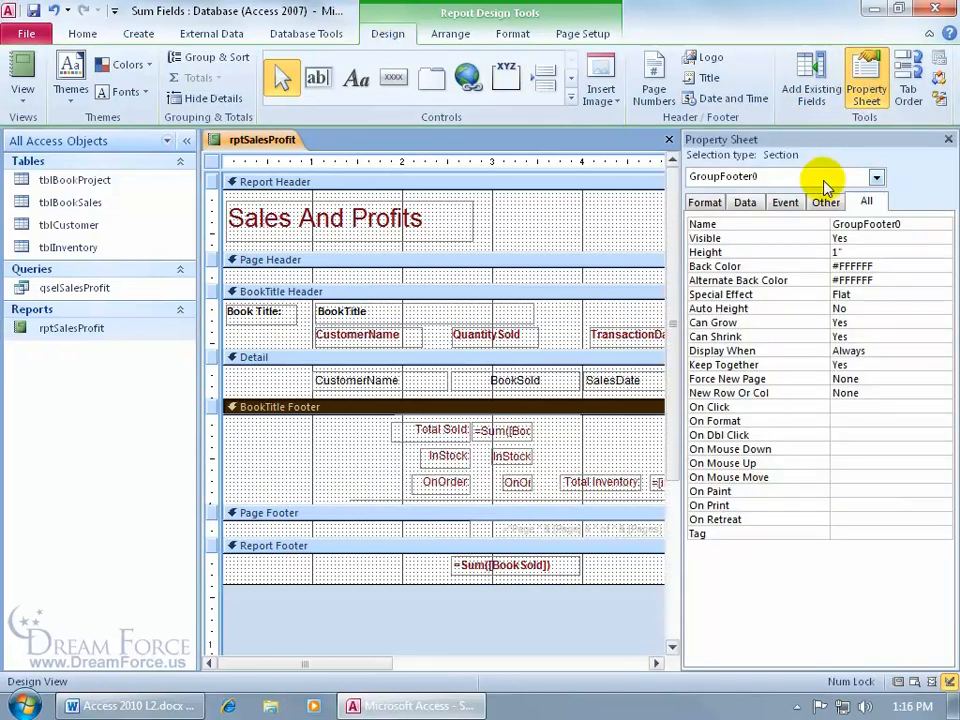
left_click(876, 178)
left_click_drag(877, 246, 876, 296)
left_click(730, 258)
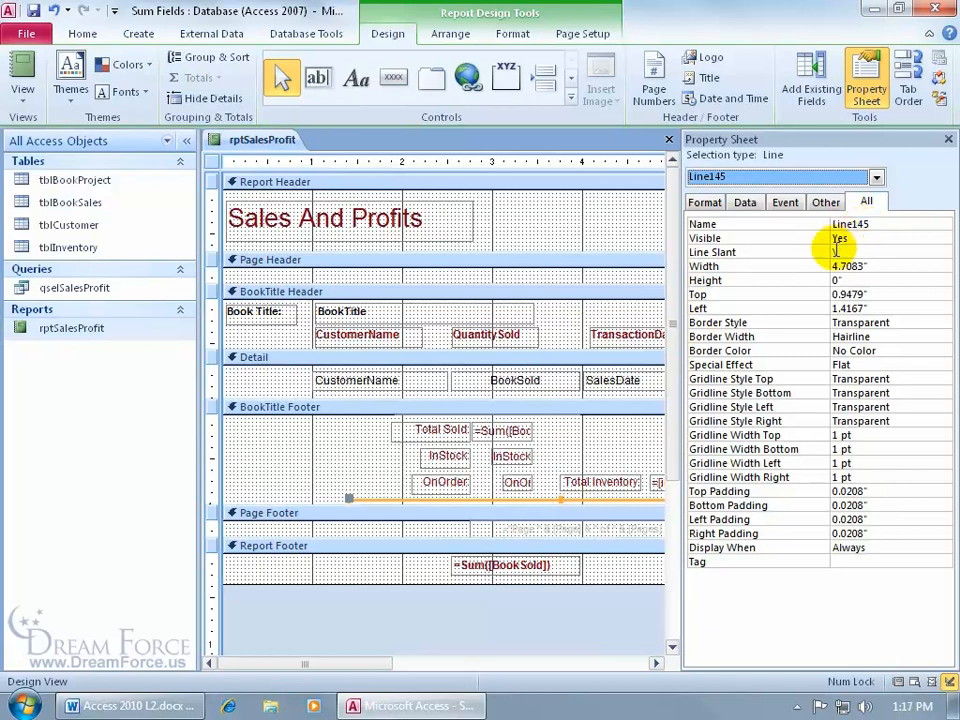
left_click(859, 323)
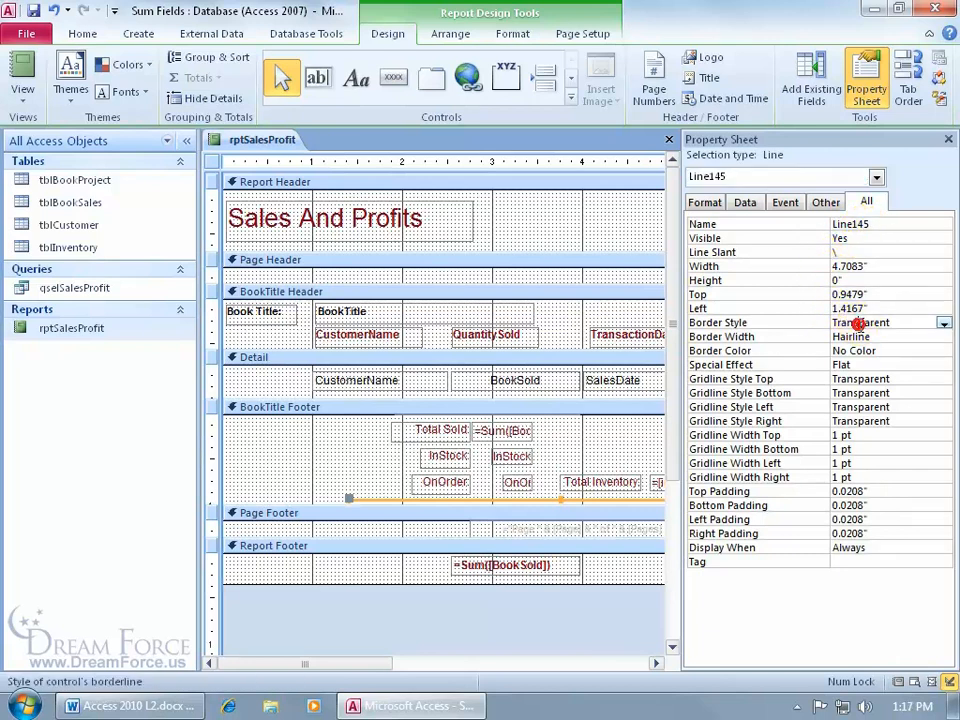
left_click(943, 323)
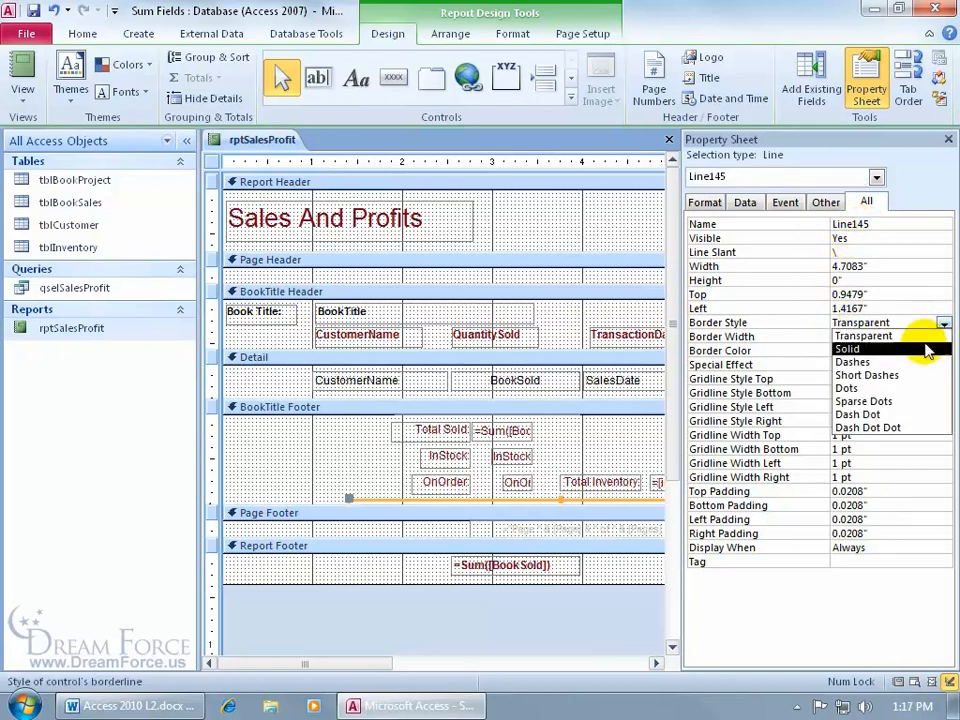
left_click(918, 362)
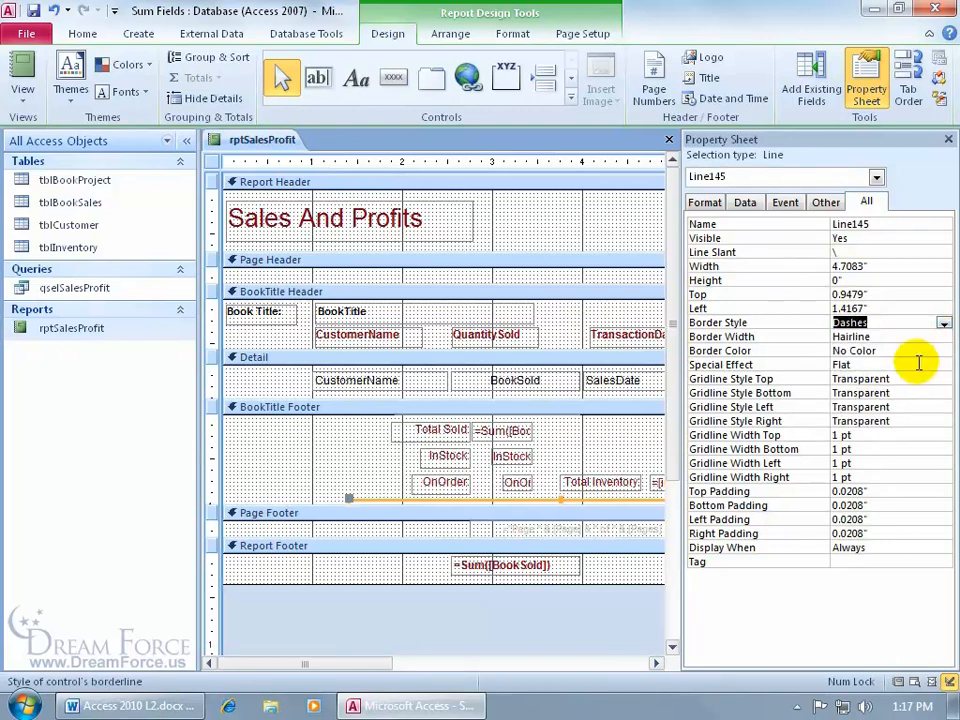
left_click(870, 350)
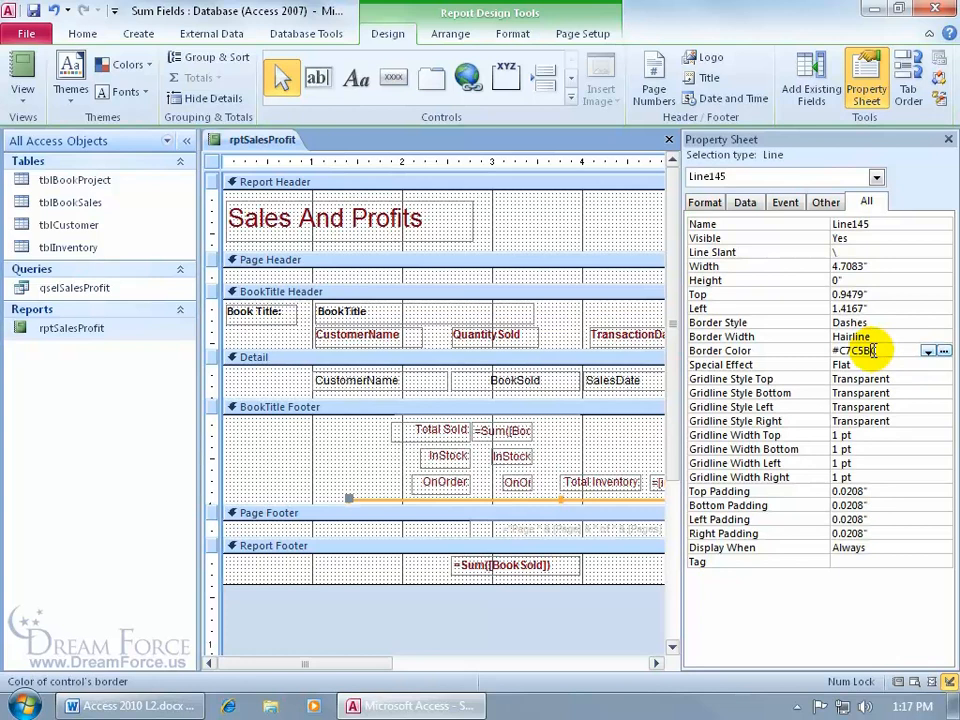
left_click(929, 351)
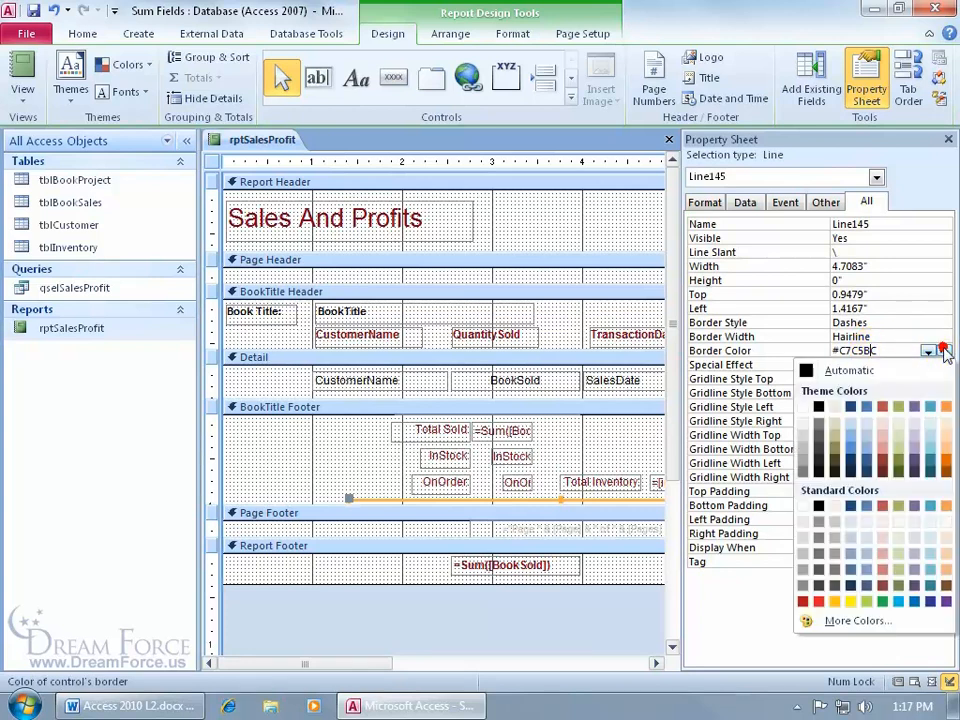
left_click(890, 354)
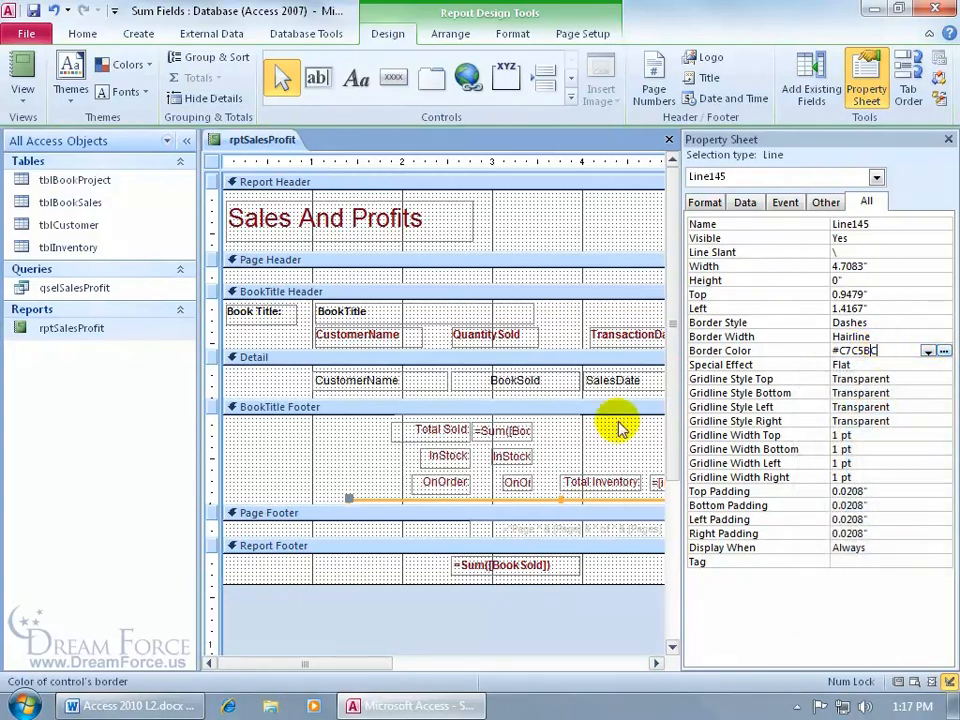
Copy the Fore Color value #7F001B from the OnOrder label in the BookTitle footer
left_click(444, 481)
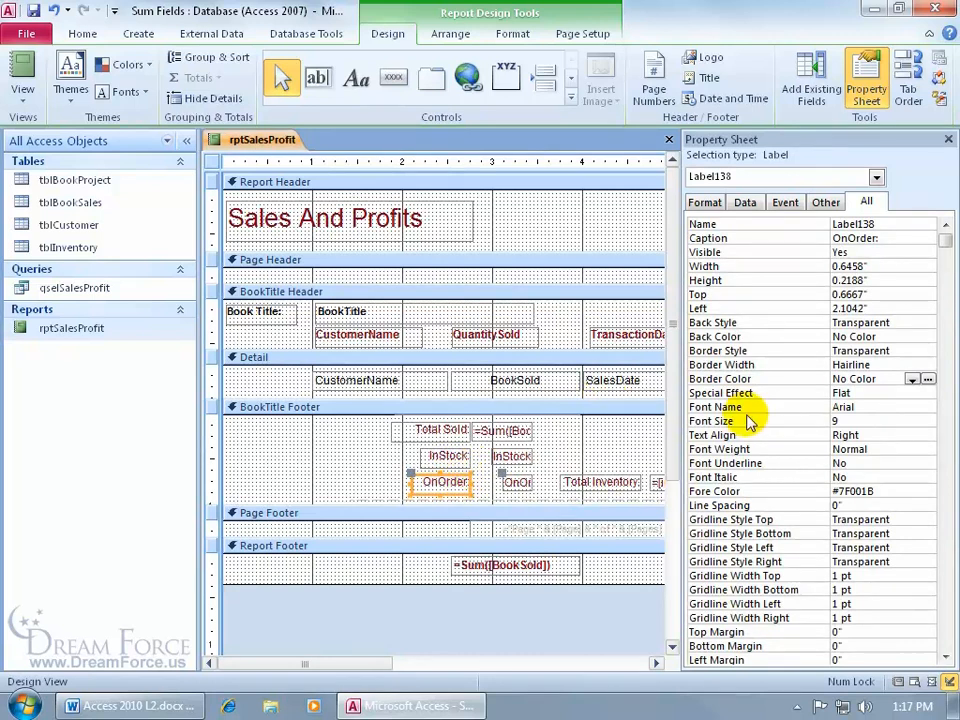
left_click(748, 491)
key("ctrl+c")
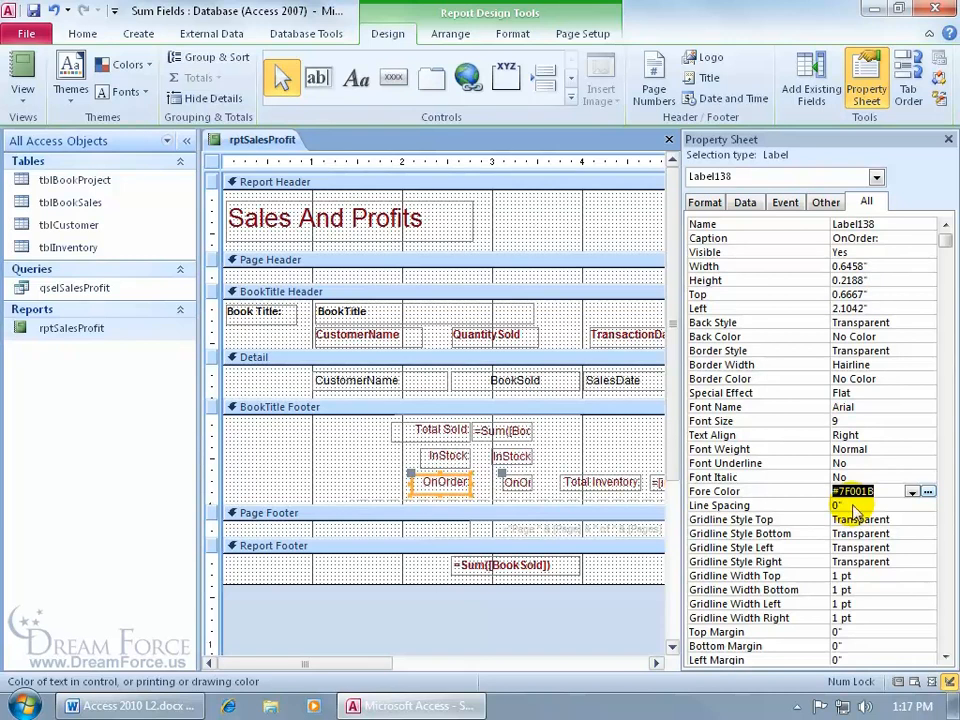
Set the Border Color of the dashed line Line145 to the copied value #7F001B
left_click(569, 500)
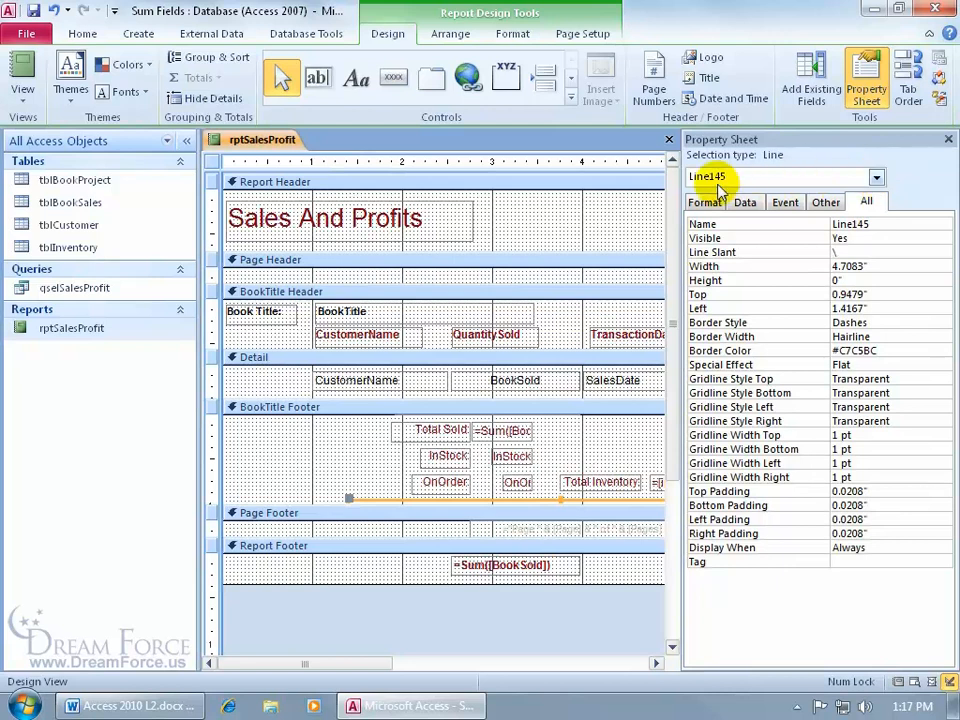
left_click(900, 349)
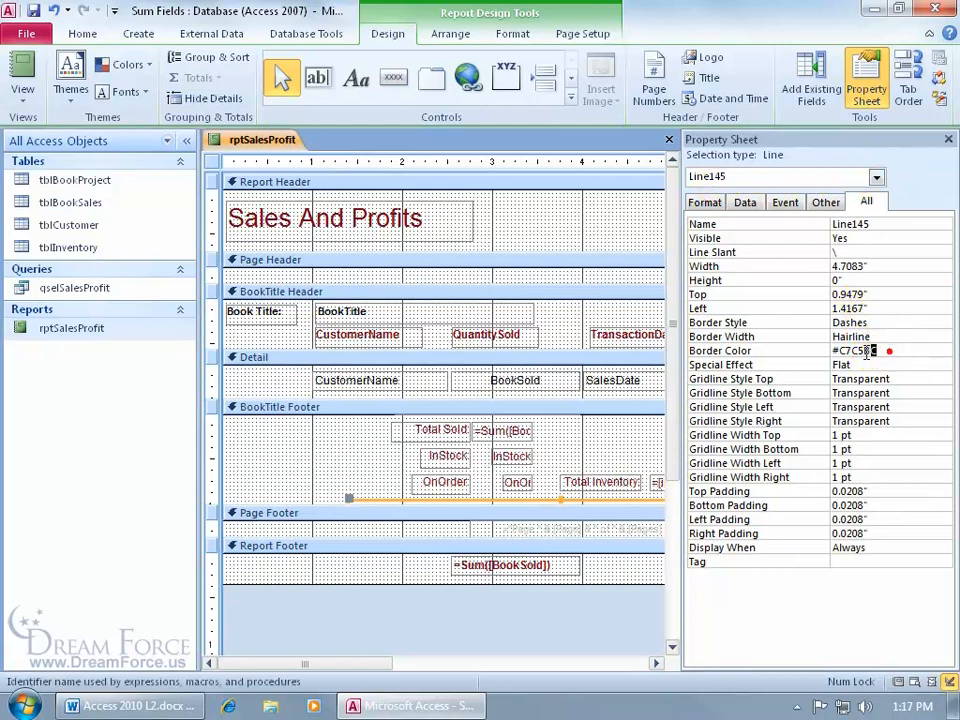
left_click_drag(893, 350, 836, 352)
key("ctrl+v")
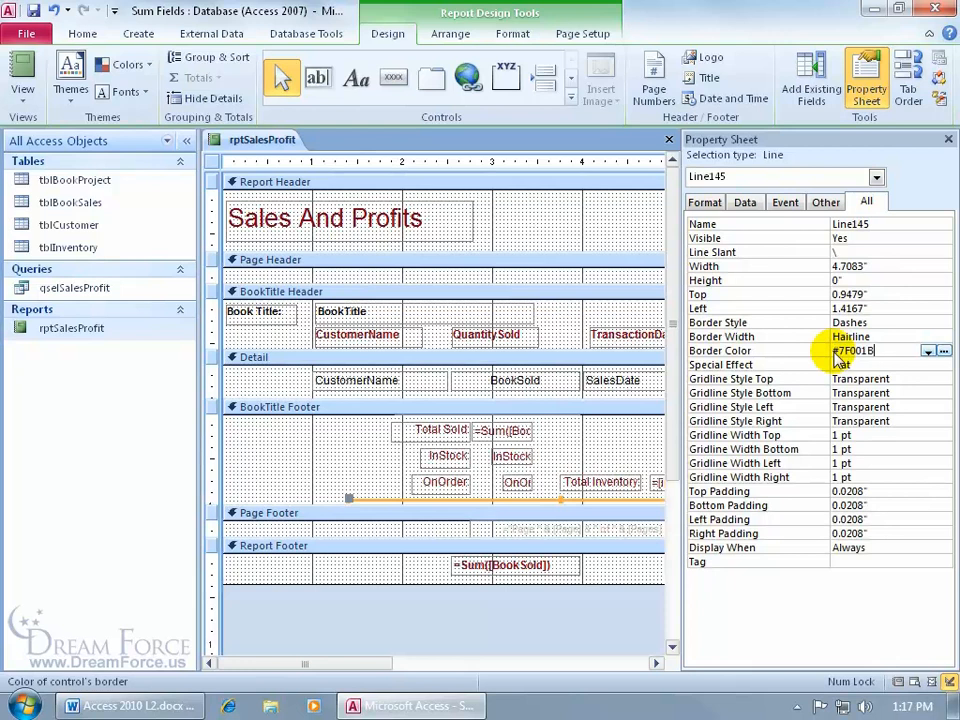
key("Return")
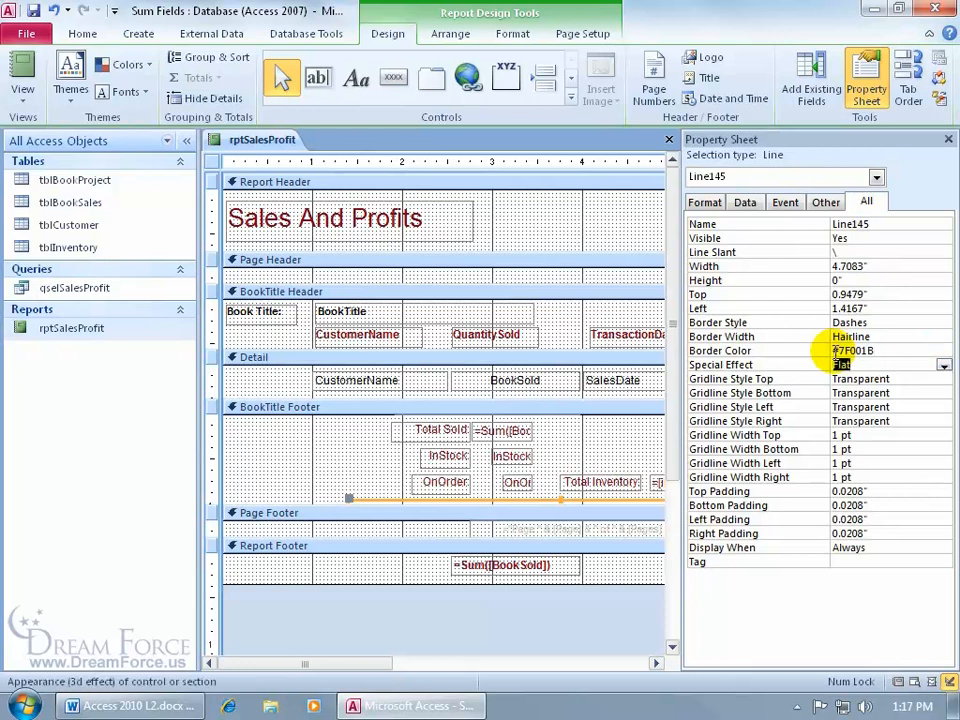
Show the report in Report View and examine the dashed separator and Total Inventory values beneath each book
right_click(268, 140)
left_click(312, 223)
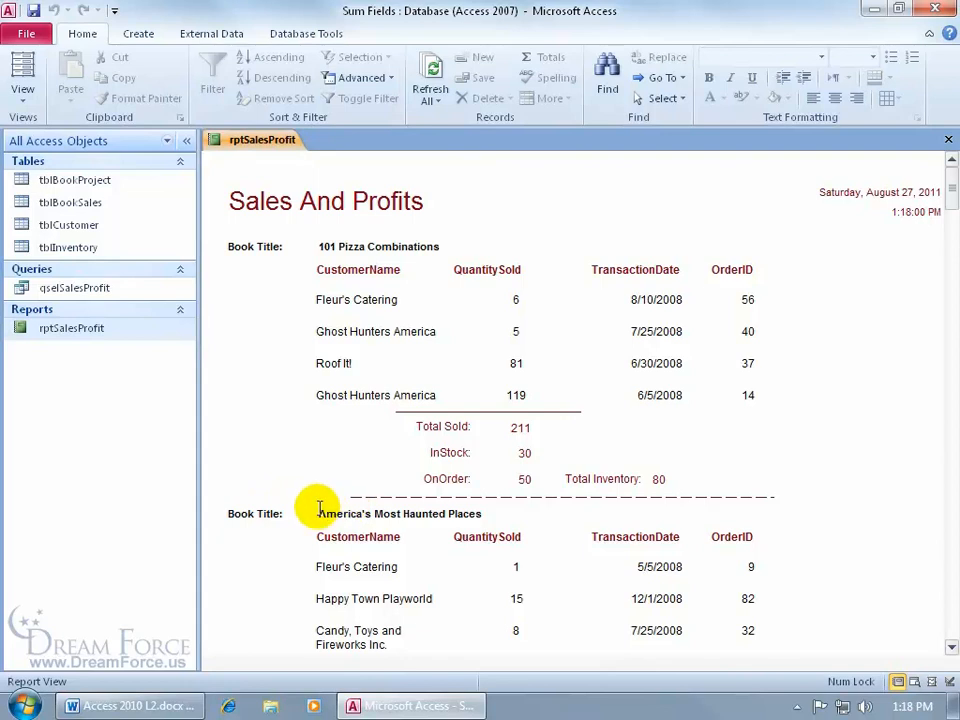
left_click_drag(951, 175, 945, 227)
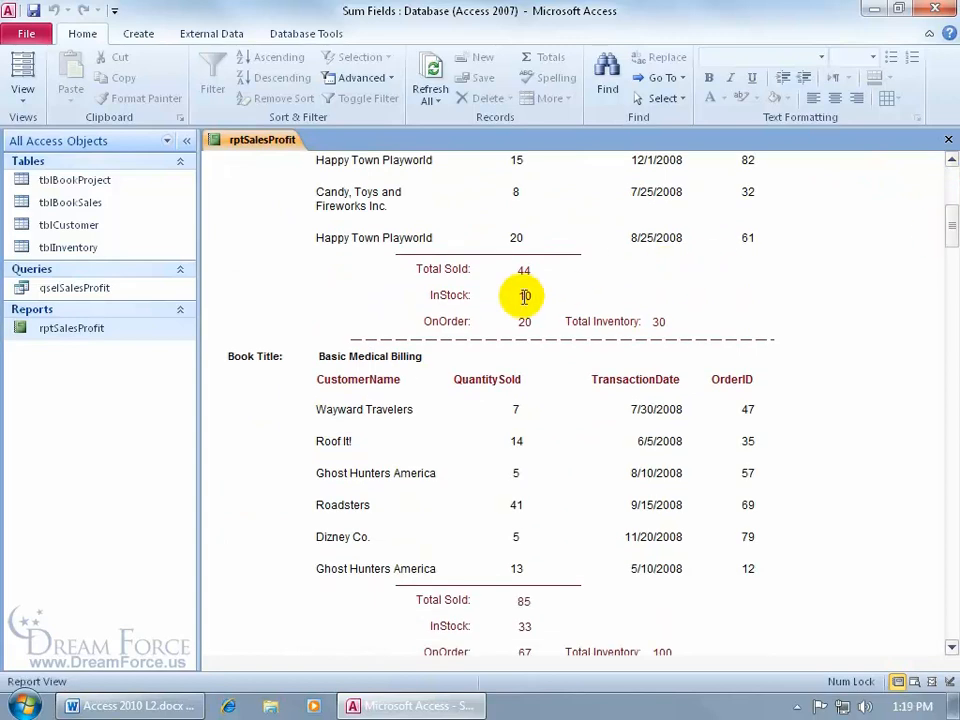
Return to Design View and shift the dashed line left to a Left position of 1" and down to a Top position of 0.9583"
right_click(243, 414)
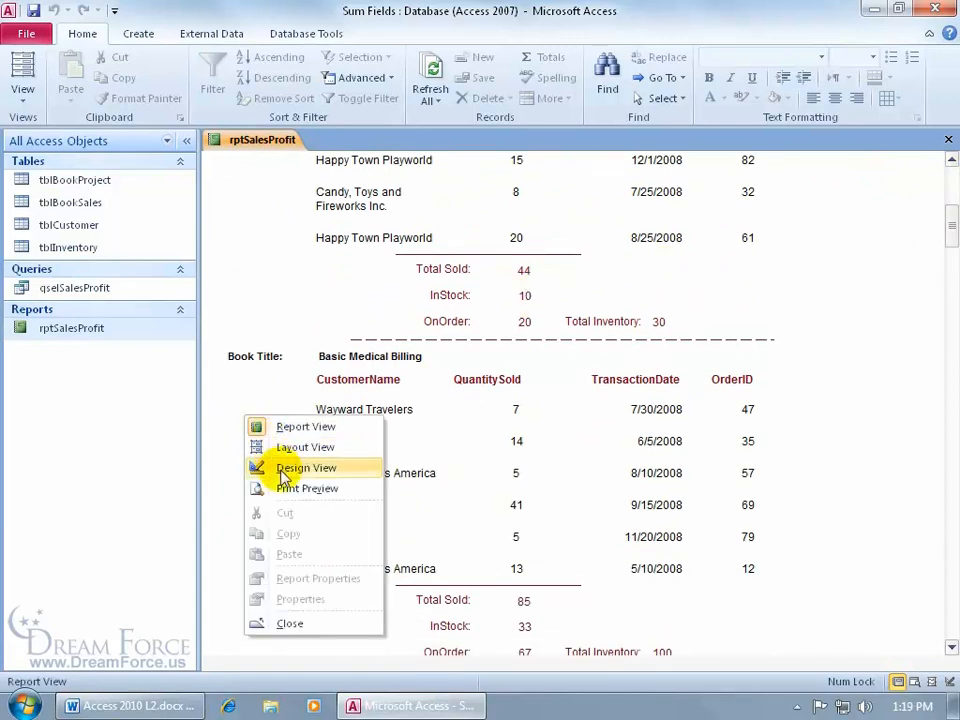
left_click(287, 467)
left_click_drag(410, 499, 409, 500)
key("Left")
key("Left")
key("Left")
key("Left")
key("Left")
key("Left")
key("Left")
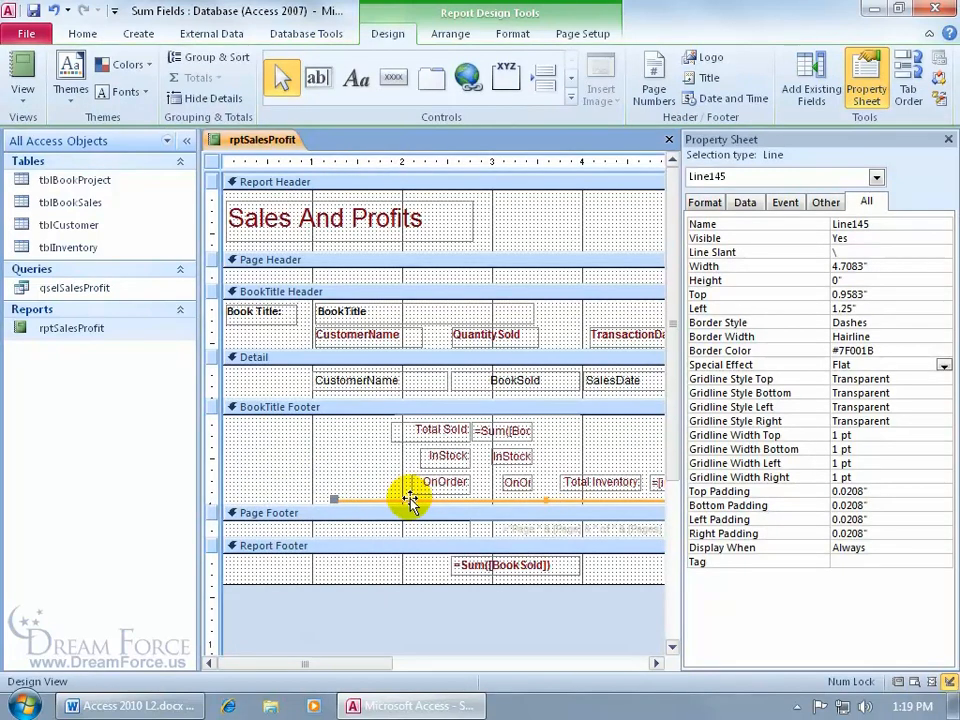
key("Left")
key("Left")
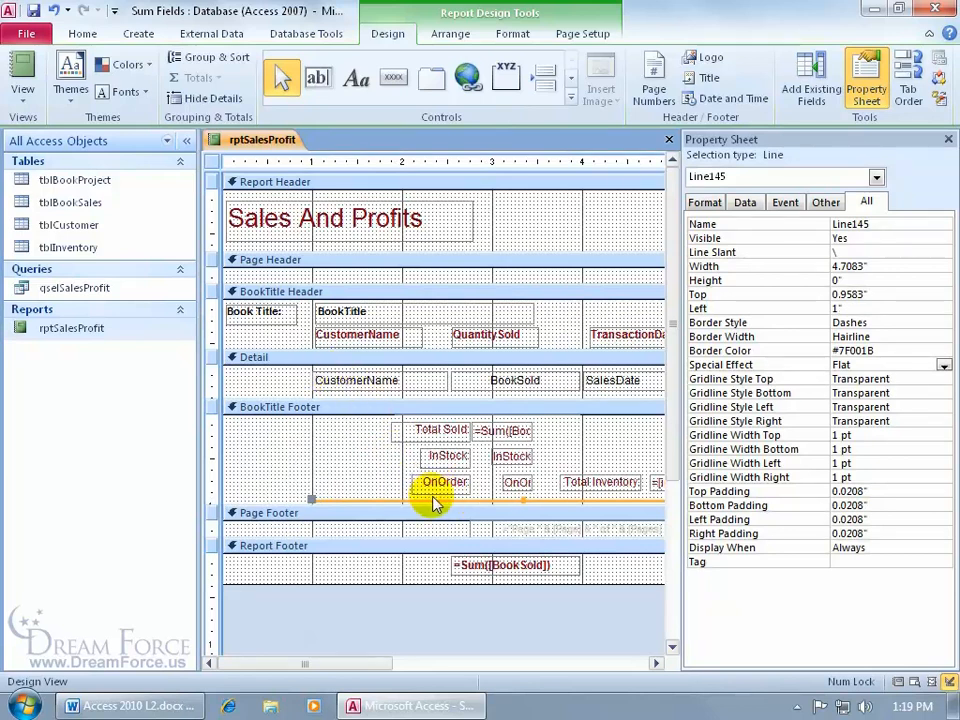
Close the Property Sheet, stretch the dashed line to about 5.2" long, and undo one further stretch that tilts it
left_click(947, 140)
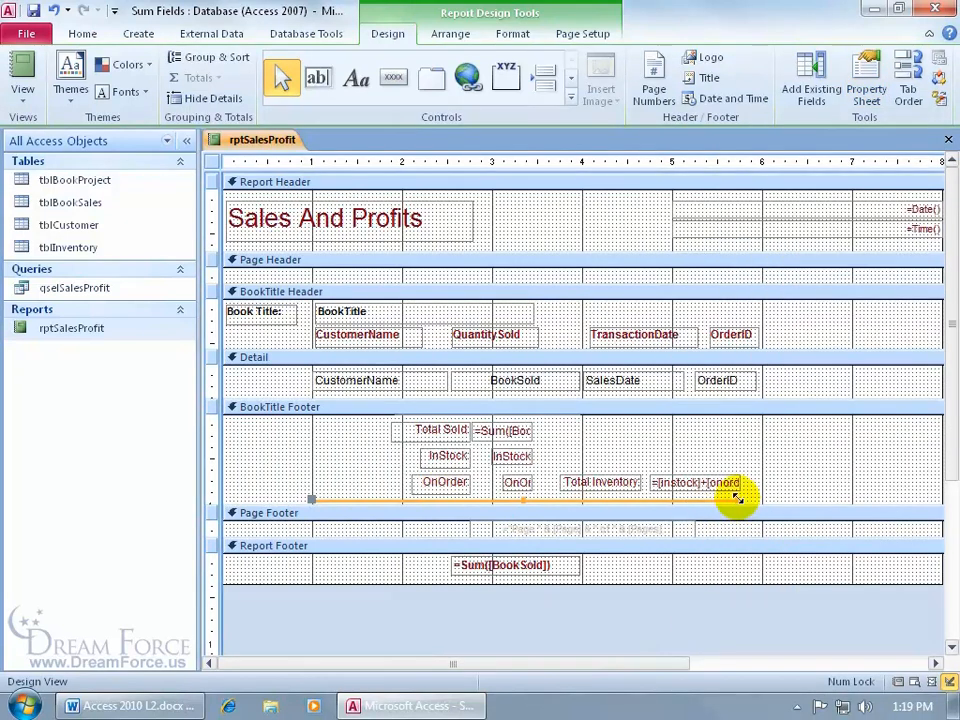
left_click_drag(736, 497, 765, 497)
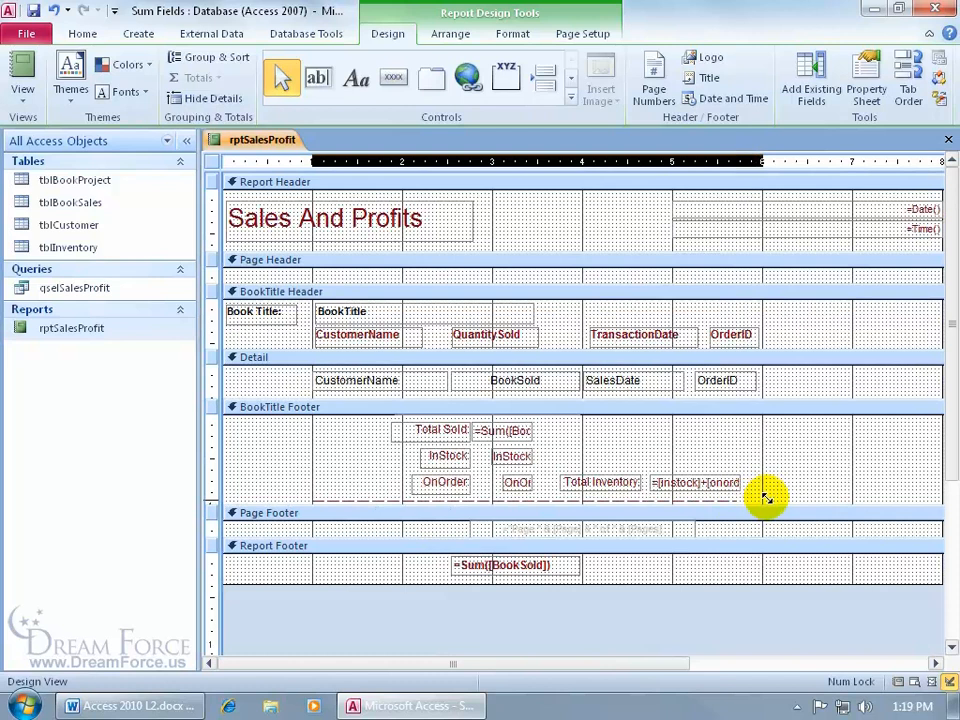
left_click_drag(765, 497, 786, 499)
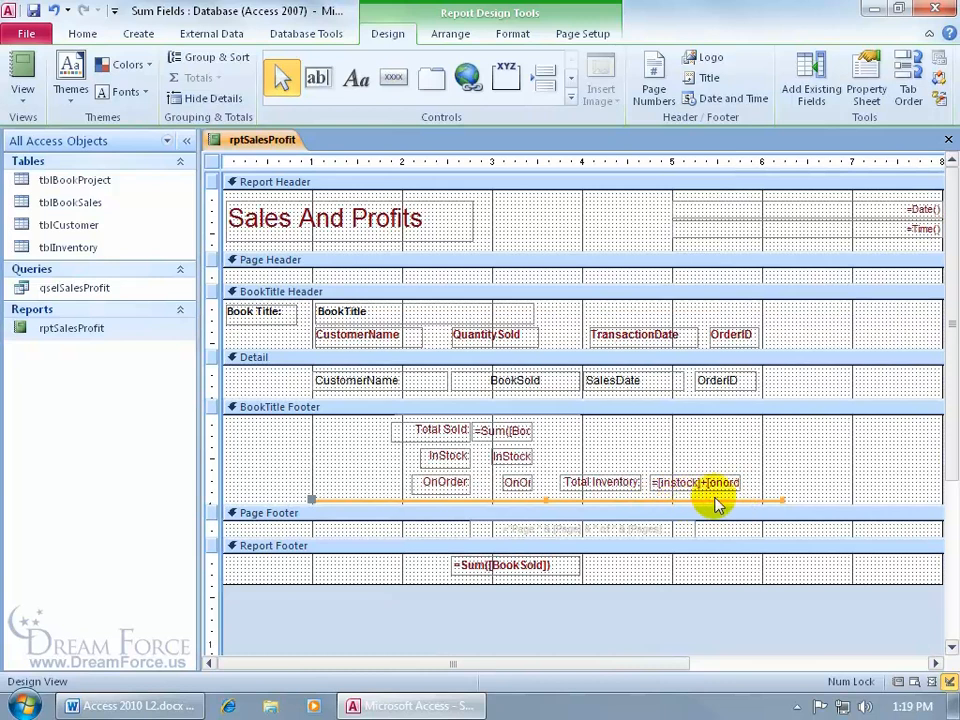
left_click_drag(783, 499, 789, 494)
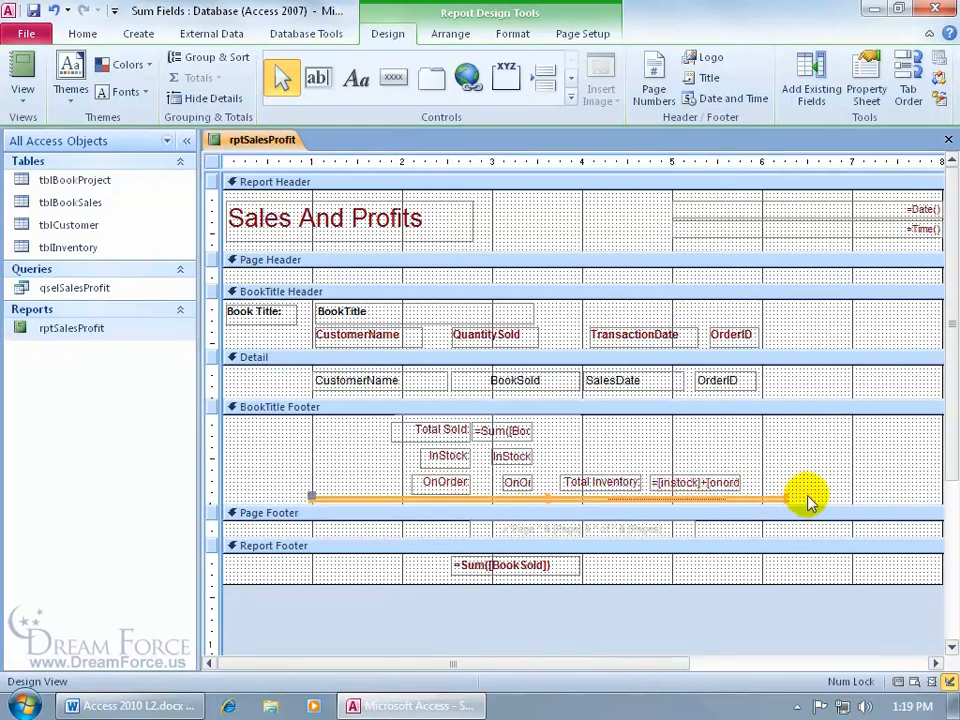
left_click(54, 10)
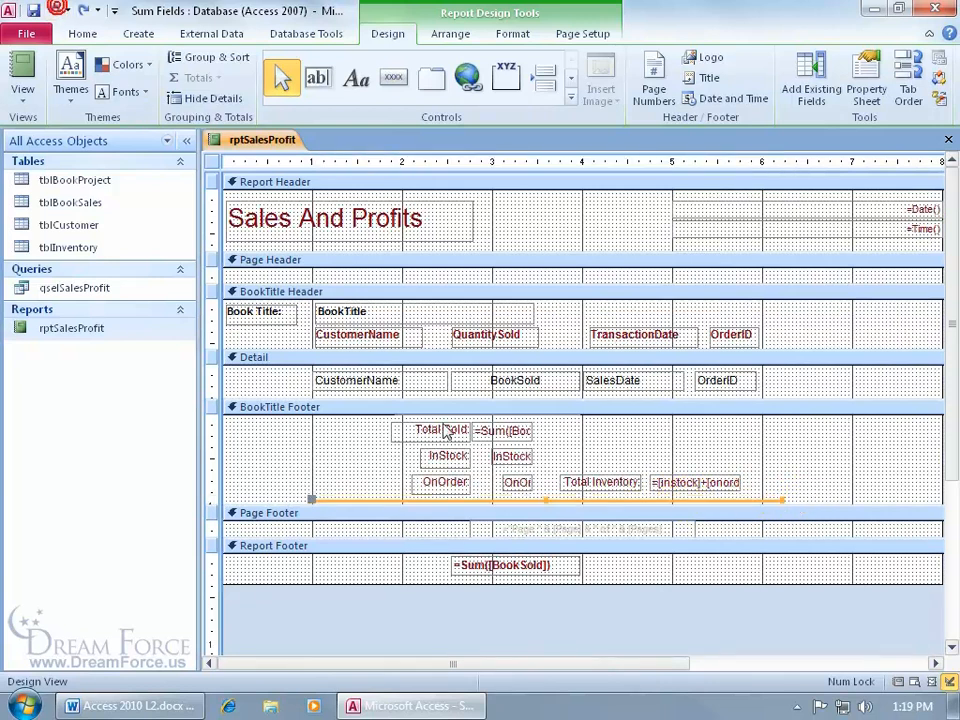
Reopen the dashed line's properties and set its Width to 6"
left_click(524, 500)
double_click(524, 500)
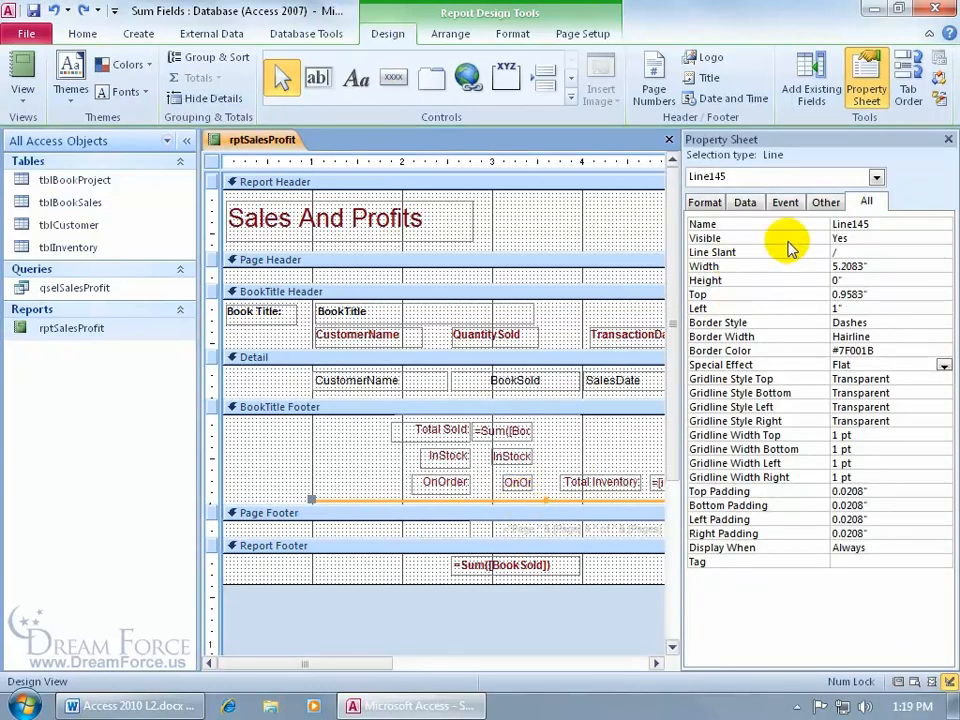
double_click(845, 265)
type("6")
key("Return")
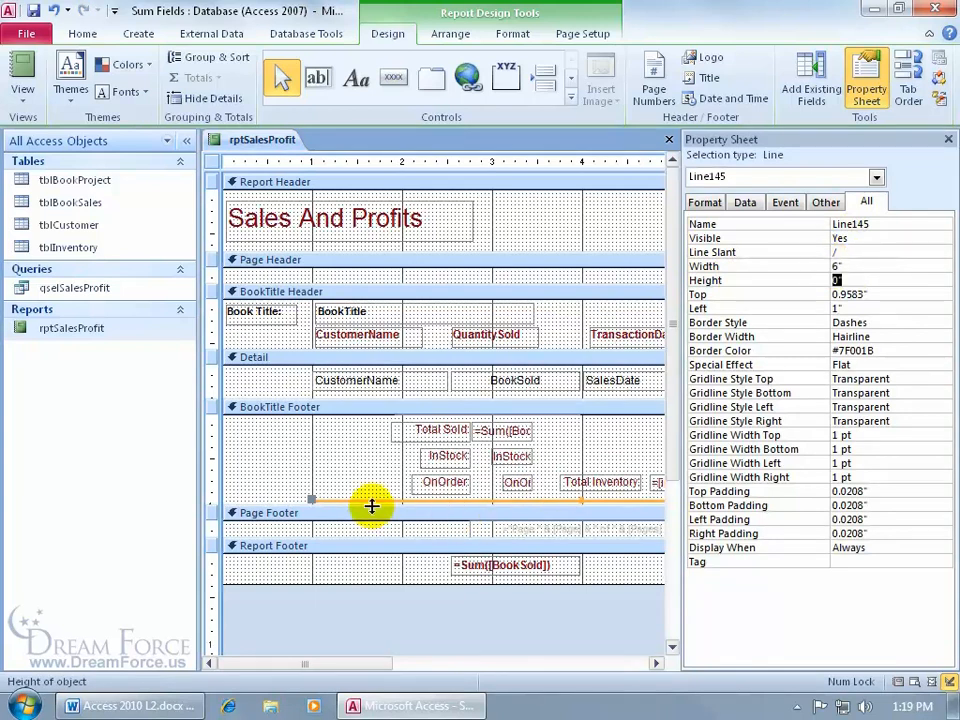